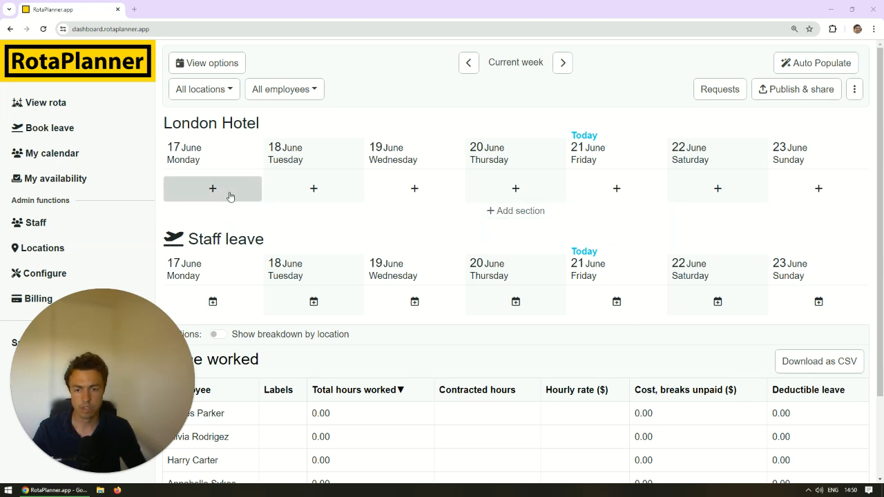
Add an untitled, unassigned 09:00–17:00 shift from Monday 17 June at London Hotel, repeating every weekday (Monday to Friday).
{"action": "left_click", "coordinate": [230, 195]}
{"action": "left_click", "coordinate": [359, 182]}
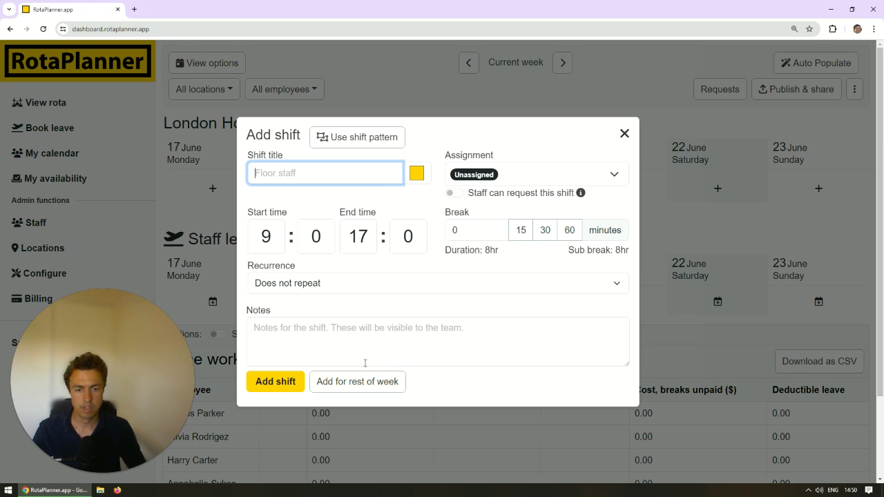
{"action": "left_click", "coordinate": [381, 288]}
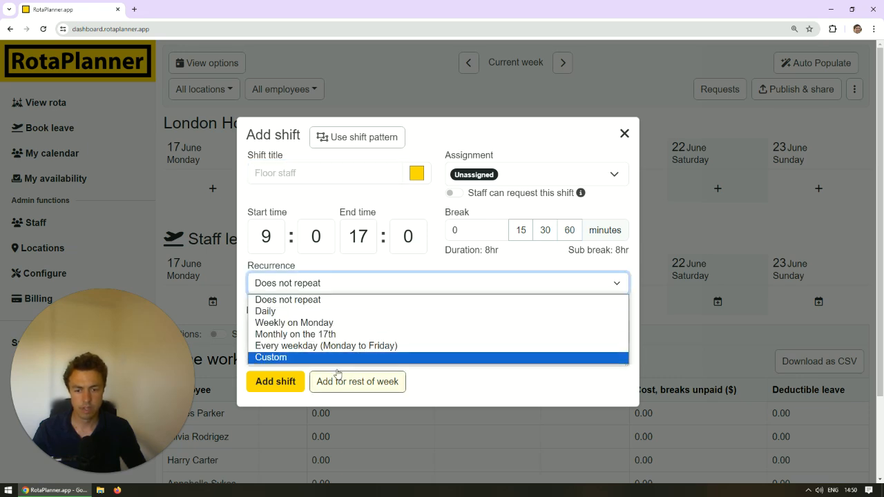
{"action": "left_click", "coordinate": [331, 346]}
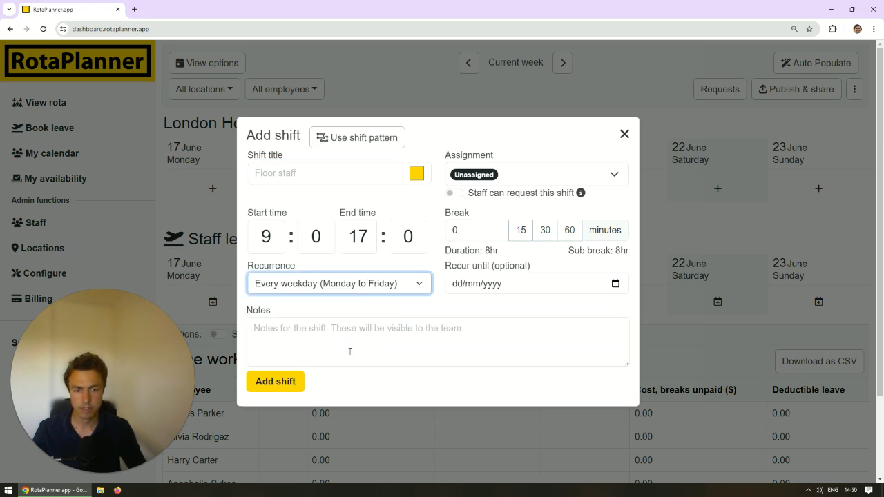
{"action": "left_click", "coordinate": [288, 384]}
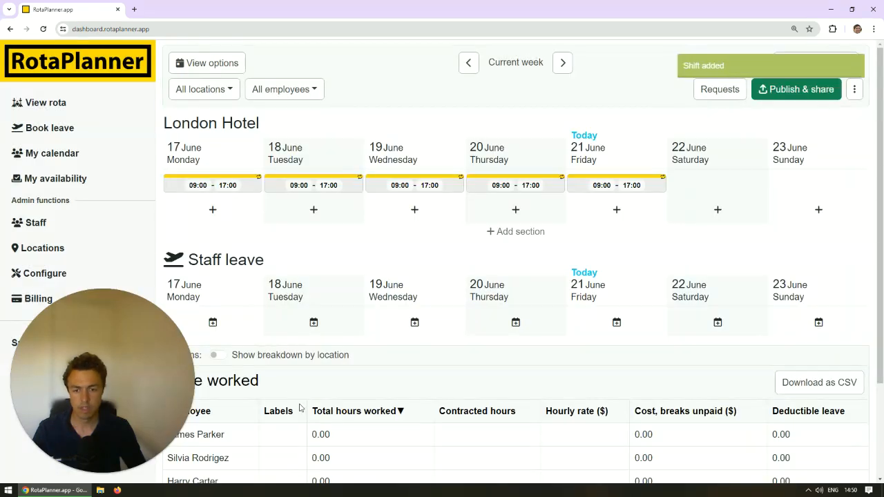
Run Auto Populate on the current week to assign employees to the empty weekday shifts.
{"action": "scroll", "coordinate": [291, 421], "scroll_direction": "down", "scroll_amount": 2}
{"action": "scroll", "coordinate": [233, 408], "scroll_direction": "up", "scroll_amount": 3}
{"action": "scroll", "coordinate": [240, 420], "scroll_direction": "down", "scroll_amount": 2}
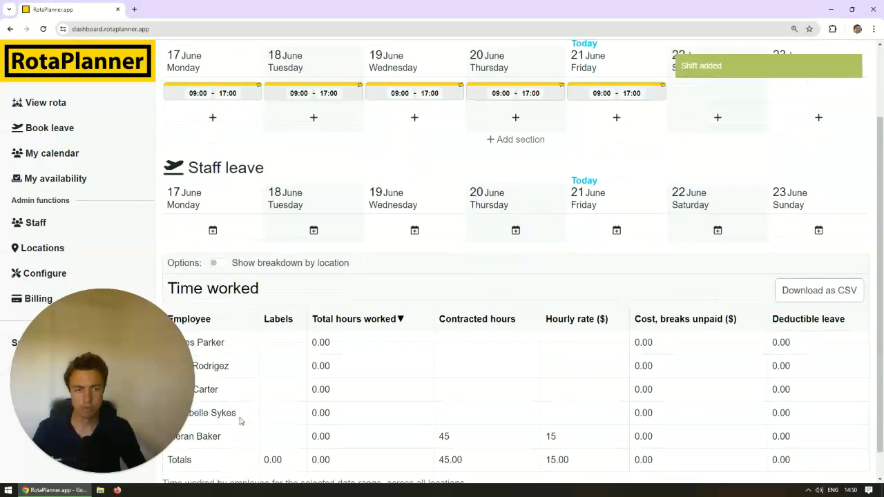
{"action": "scroll", "coordinate": [243, 418], "scroll_direction": "up", "scroll_amount": 3}
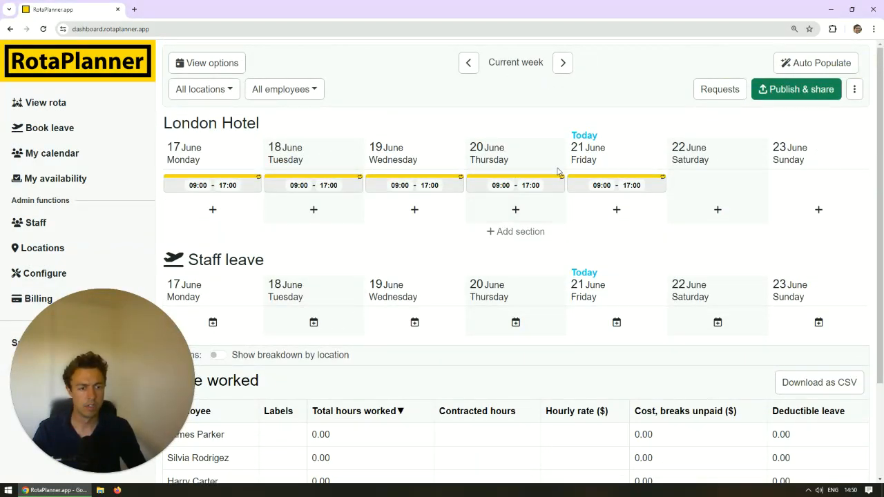
{"action": "left_click", "coordinate": [804, 64]}
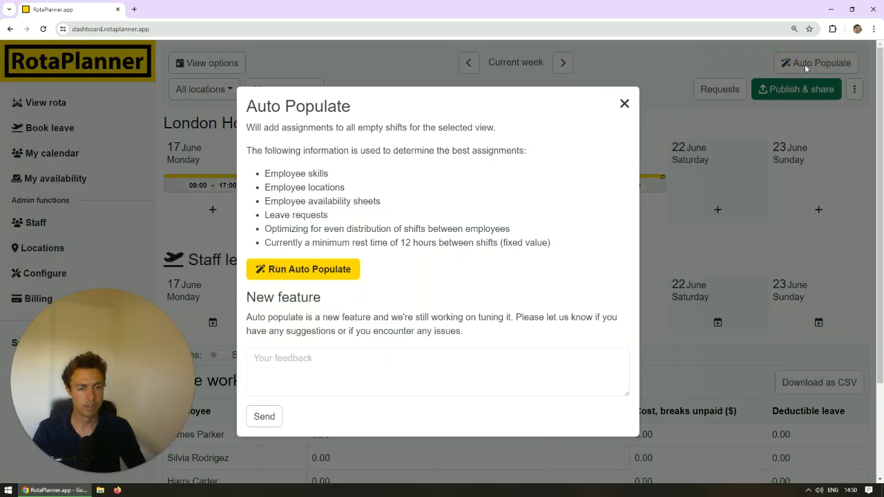
{"action": "left_click", "coordinate": [322, 279]}
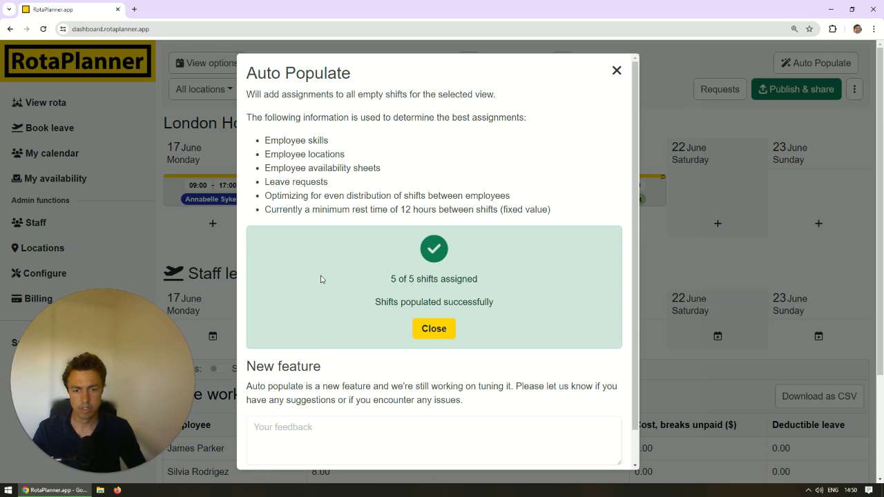
{"action": "left_click", "coordinate": [421, 330]}
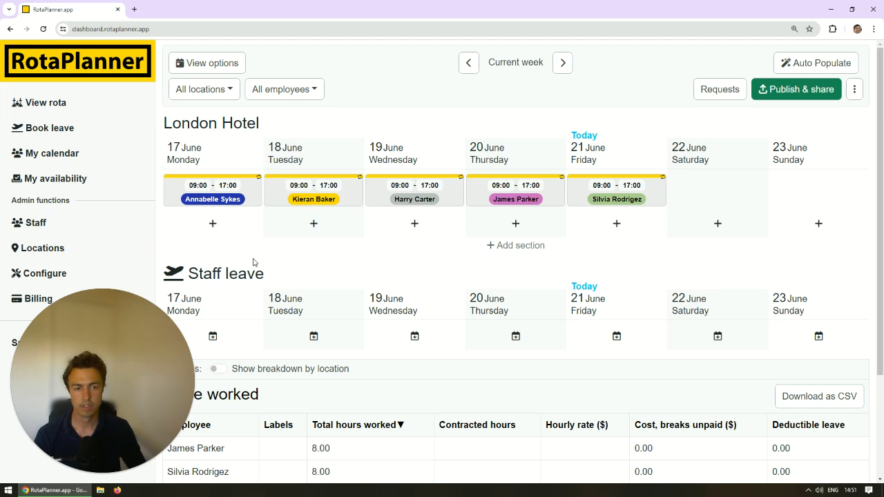
Review the criteria Auto Populate uses for assignments, including the minimum rest time between shifts.
{"action": "left_click", "coordinate": [853, 66]}
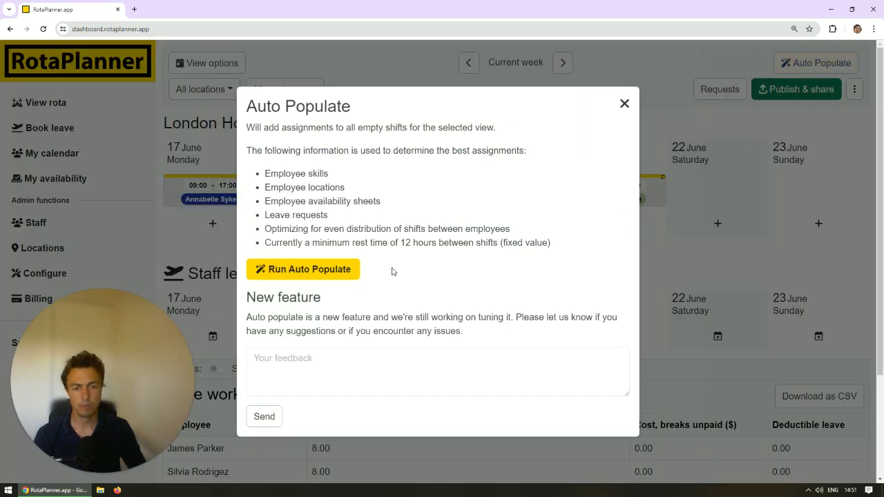
{"action": "mouse_move", "coordinate": [405, 244]}
{"action": "left_mouse_down"}
{"action": "mouse_move", "coordinate": [437, 244]}
{"action": "mouse_move", "coordinate": [411, 253]}
{"action": "left_mouse_up"}
{"action": "left_click", "coordinate": [448, 246]}
{"action": "left_click", "coordinate": [410, 261]}
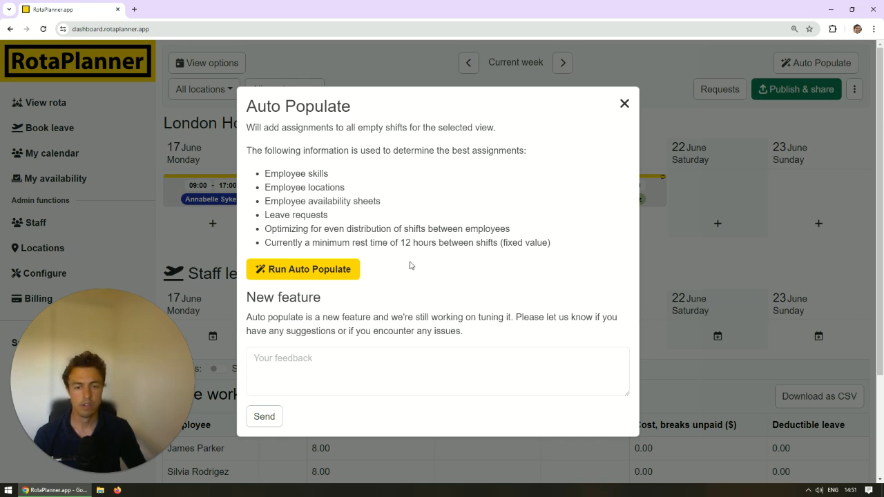
{"action": "left_click", "coordinate": [625, 104]}
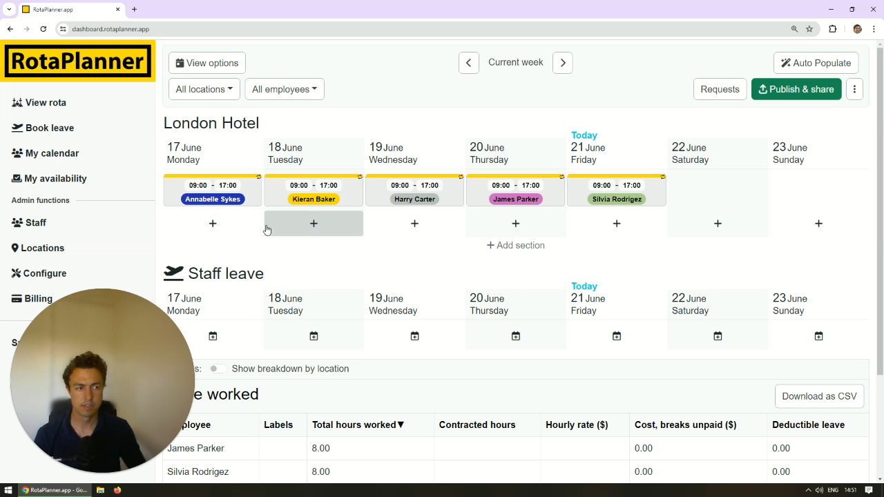
Delete the recurring series of the Tuesday 18 June shift without including published shifts.
{"action": "left_click", "coordinate": [353, 196]}
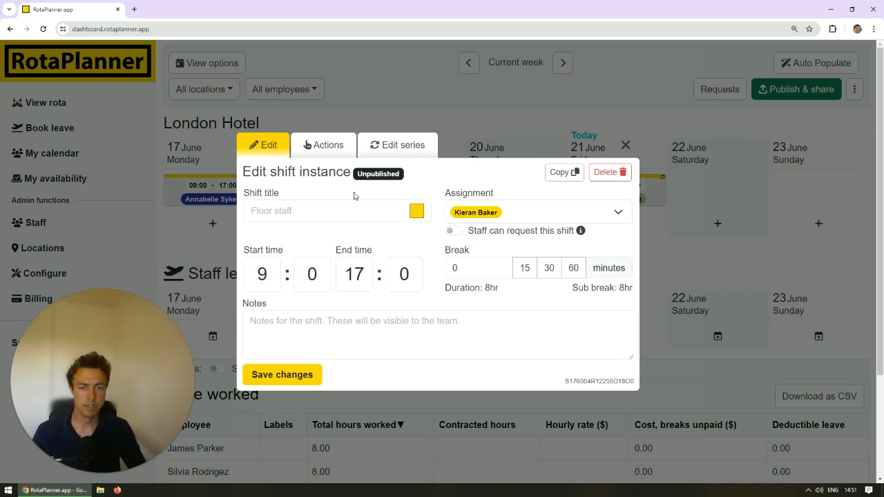
{"action": "left_click", "coordinate": [546, 136]}
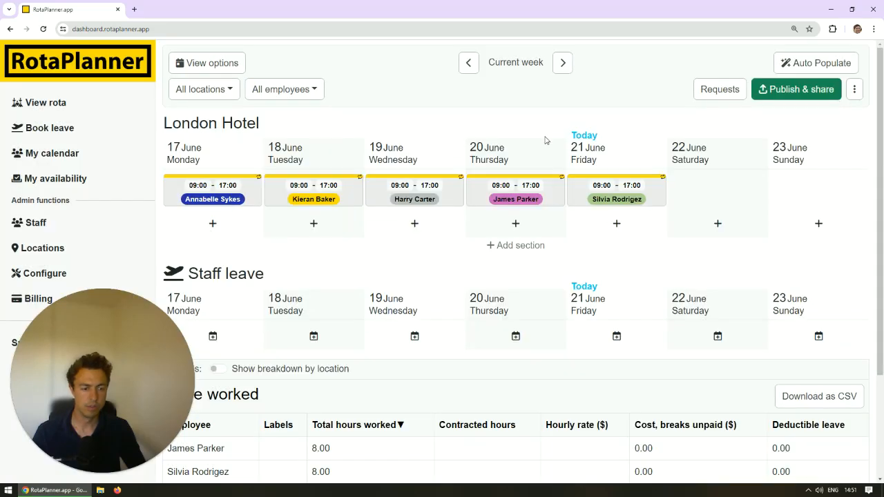
{"action": "left_click", "coordinate": [357, 201]}
{"action": "left_click", "coordinate": [401, 152]}
{"action": "left_click", "coordinate": [610, 148]}
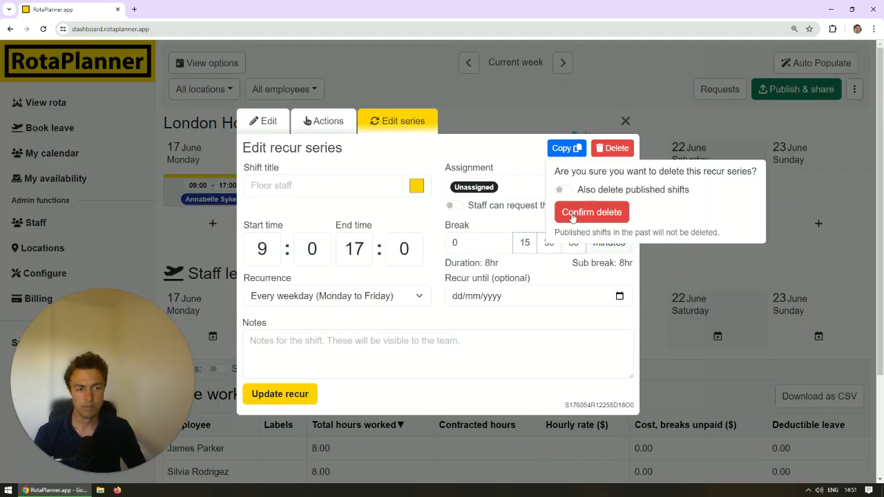
{"action": "left_click", "coordinate": [584, 211]}
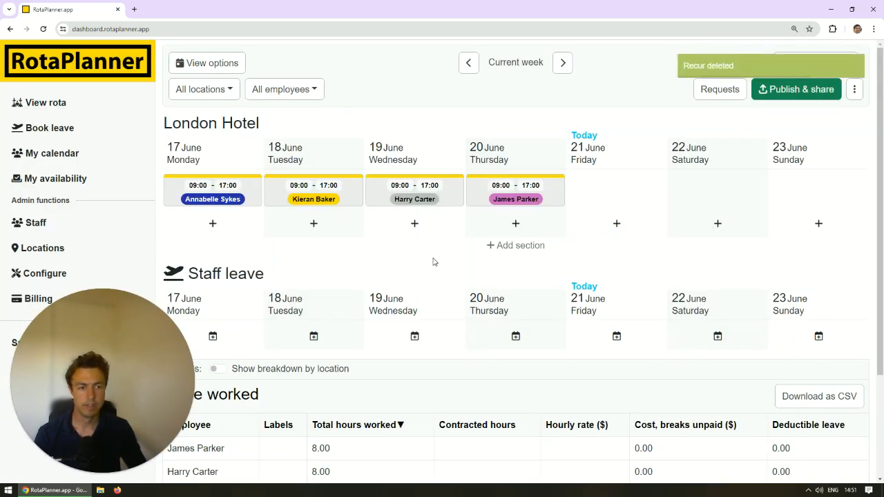
Delete all remaining non-recurring shifts in the current week's view.
{"action": "left_click", "coordinate": [854, 89]}
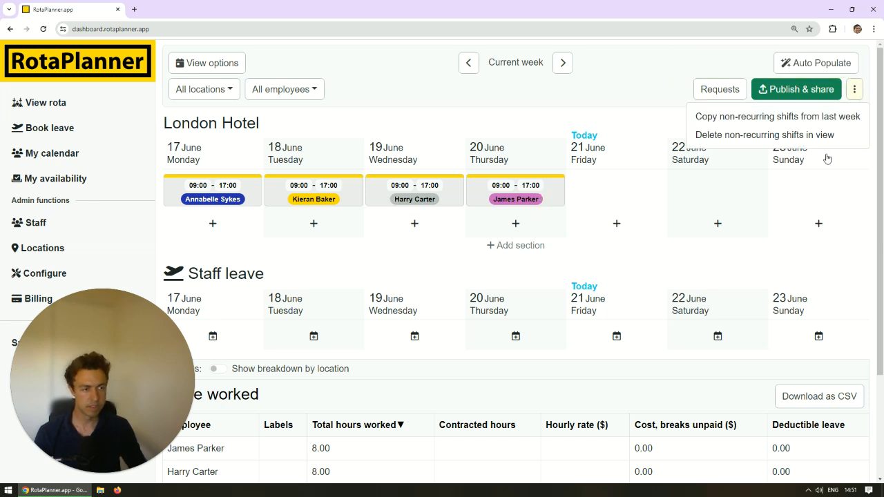
{"action": "left_click", "coordinate": [776, 135]}
{"action": "left_click", "coordinate": [483, 97]}
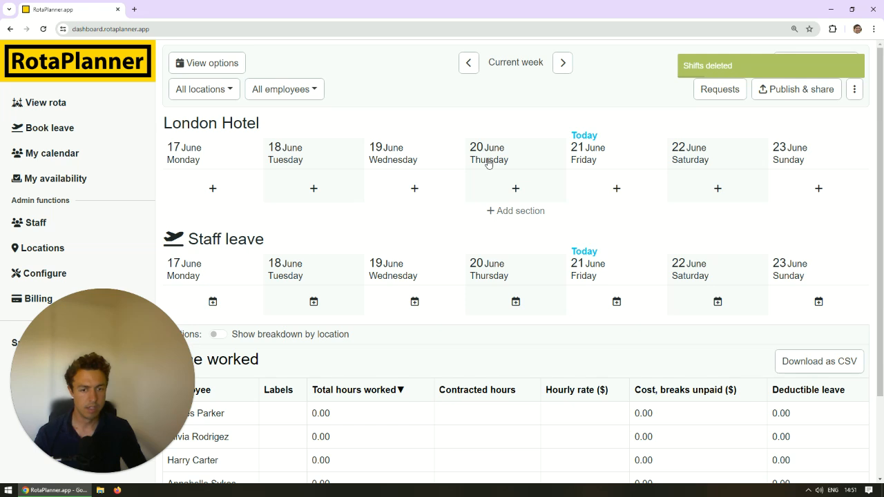
Add a section titled "Cleaner" to London Hotel with Cleaner as its required skill.
{"action": "left_click", "coordinate": [476, 211]}
{"action": "left_click", "coordinate": [330, 237]}
{"action": "type", "text": "Cleaner"}
{"action": "left_click", "coordinate": [334, 260]}
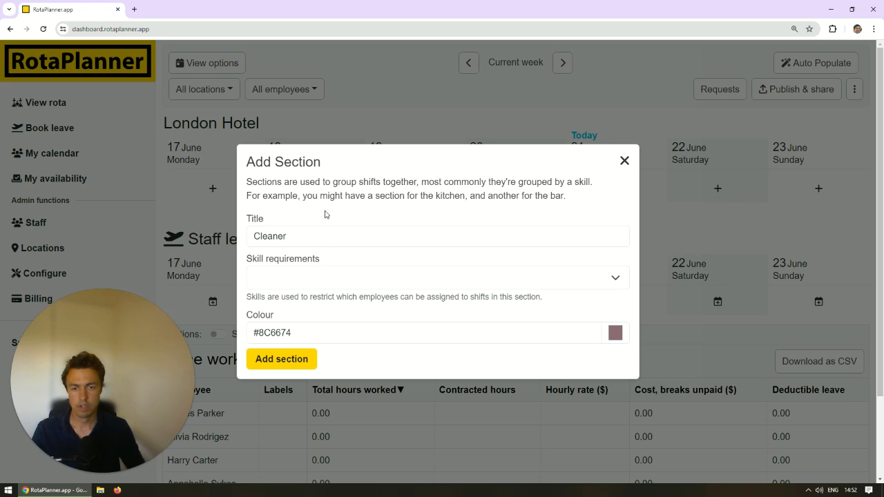
{"action": "left_click", "coordinate": [324, 281]}
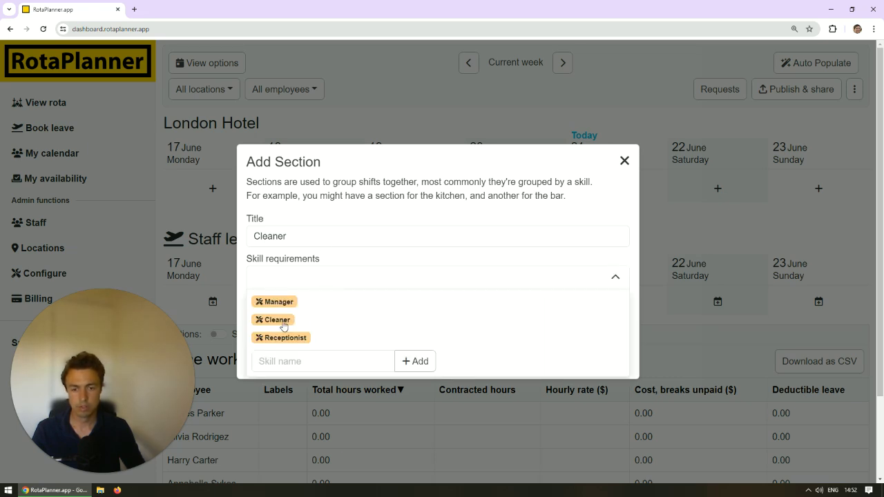
{"action": "left_click", "coordinate": [289, 362]}
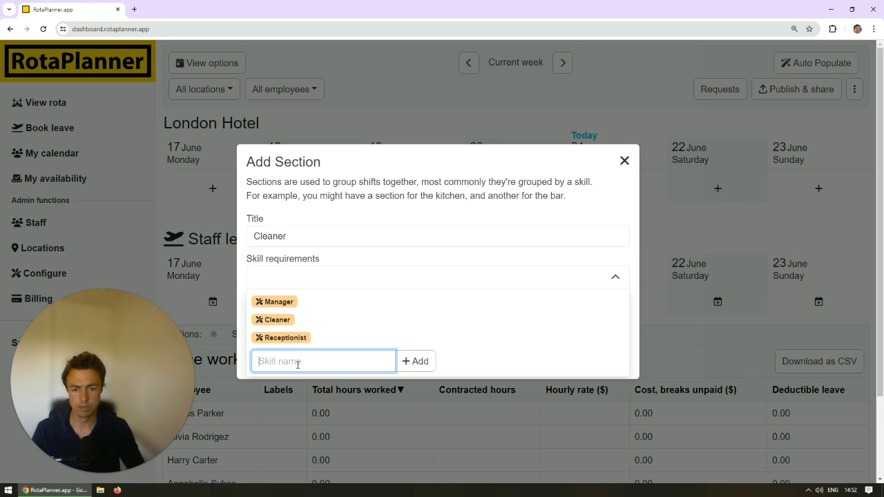
{"action": "left_click", "coordinate": [278, 320]}
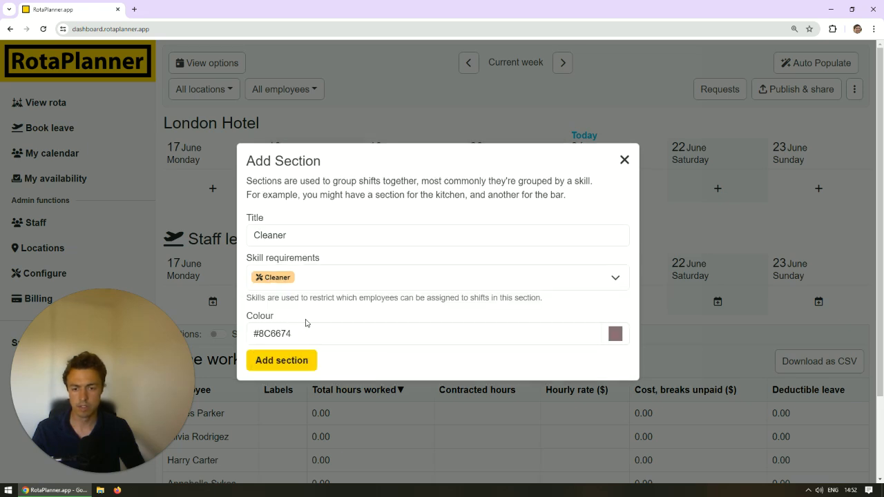
{"action": "left_click", "coordinate": [281, 364]}
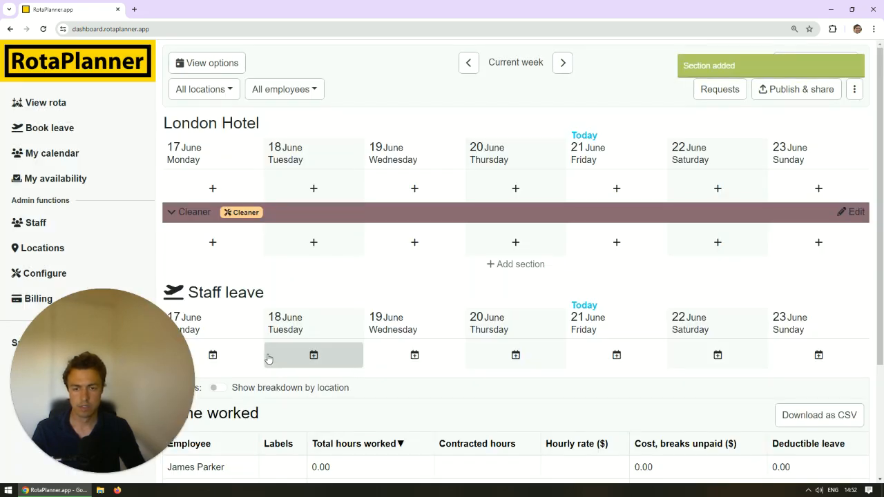
Add a light blue, daily recurring 09:00–17:00 shift titled "Cleaning shift" to the Cleaner section from Monday 17 June.
{"action": "left_click", "coordinate": [223, 243]}
{"action": "left_click", "coordinate": [303, 178]}
{"action": "type", "text": "Cleaning"}
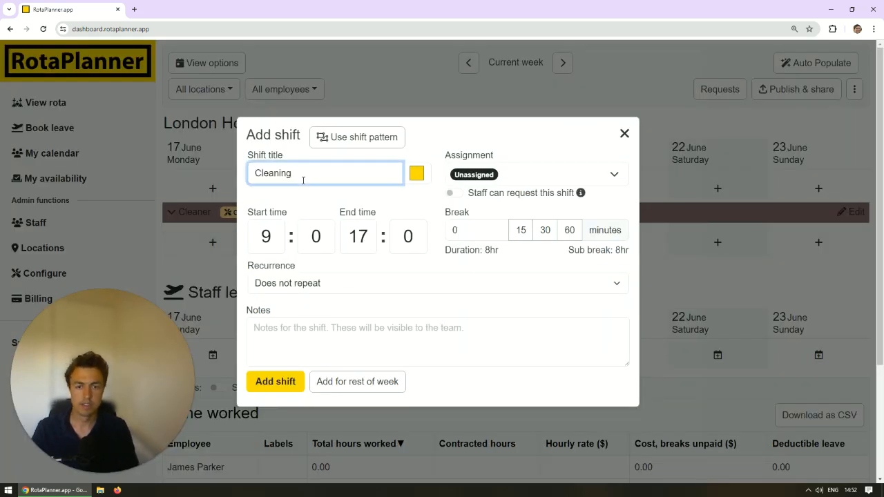
{"action": "type", "text": " shift"}
{"action": "left_click", "coordinate": [416, 174]}
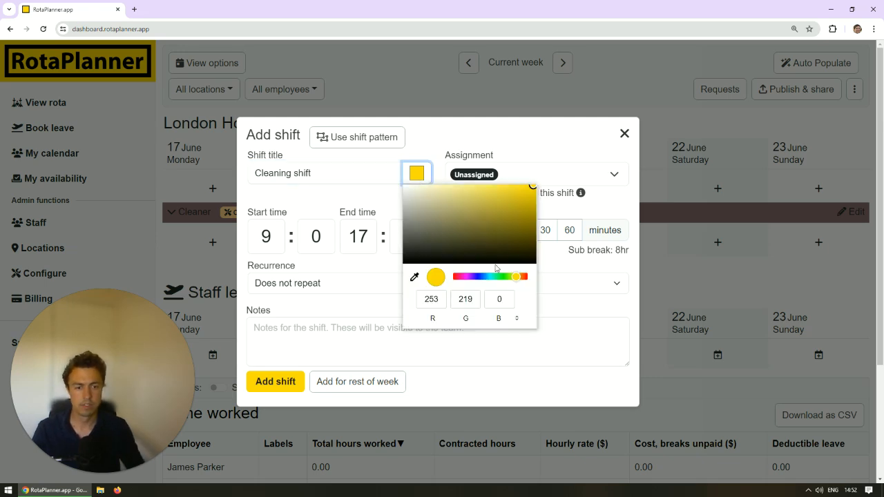
{"action": "left_click", "coordinate": [490, 276]}
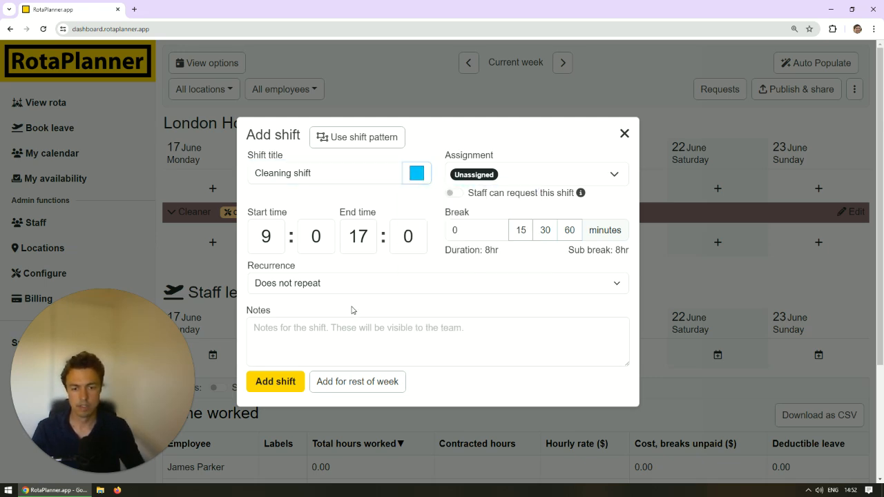
{"action": "left_click", "coordinate": [345, 284]}
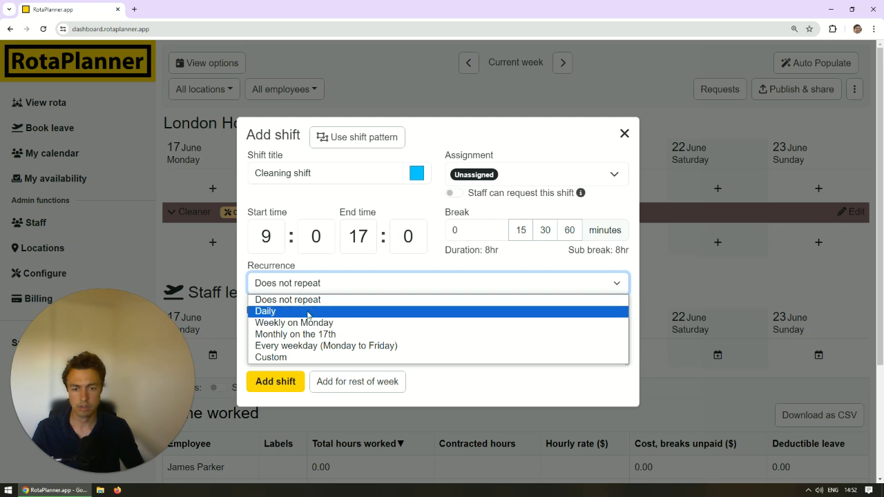
{"action": "left_click", "coordinate": [310, 312]}
{"action": "left_click", "coordinate": [283, 385]}
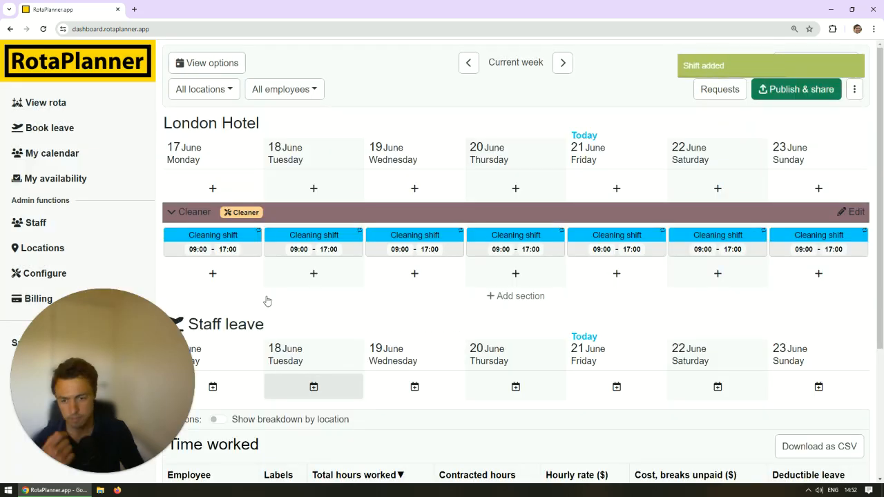
Add a section titled "Receptionist" to London Hotel with Receptionist as its required skill.
{"action": "left_click", "coordinate": [410, 304]}
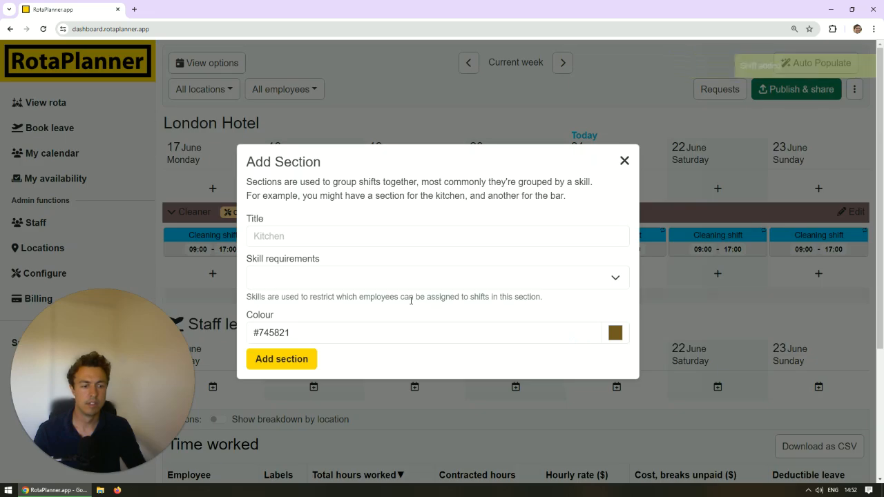
{"action": "left_click", "coordinate": [358, 237]}
{"action": "left_click", "coordinate": [310, 283]}
{"action": "left_click", "coordinate": [305, 243]}
{"action": "type", "text": "R"}
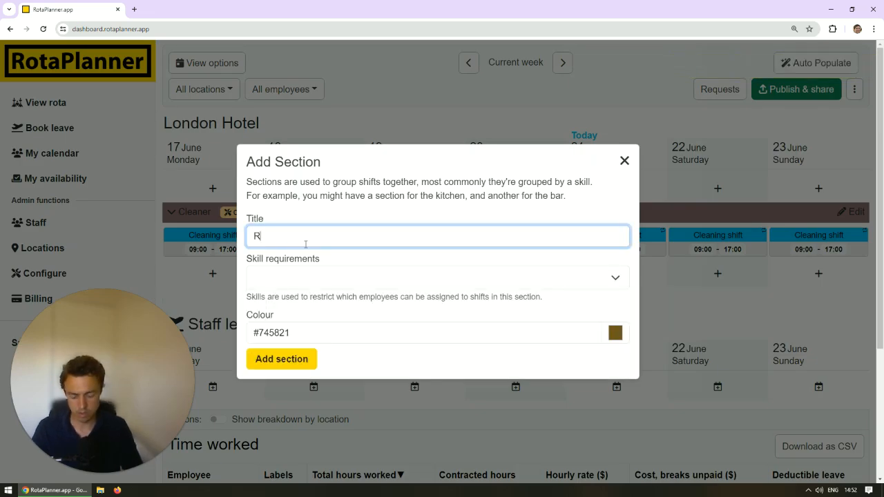
{"action": "type", "text": "eceptionist"}
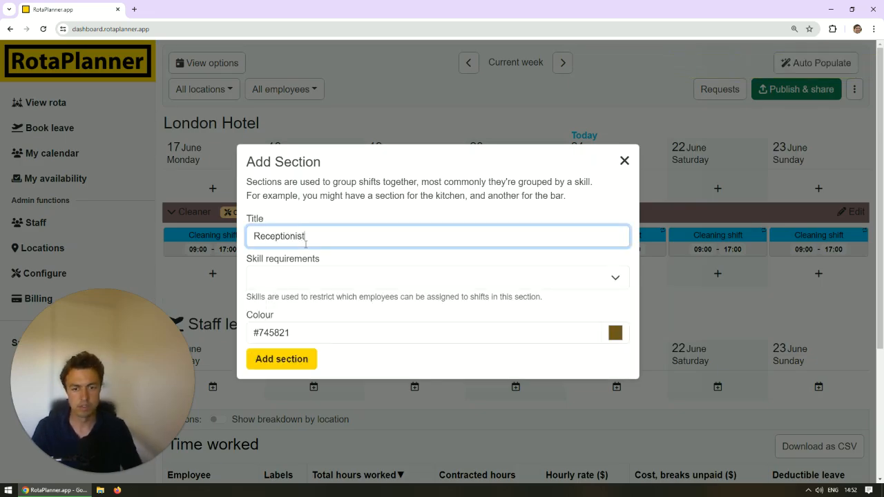
{"action": "left_click", "coordinate": [299, 289]}
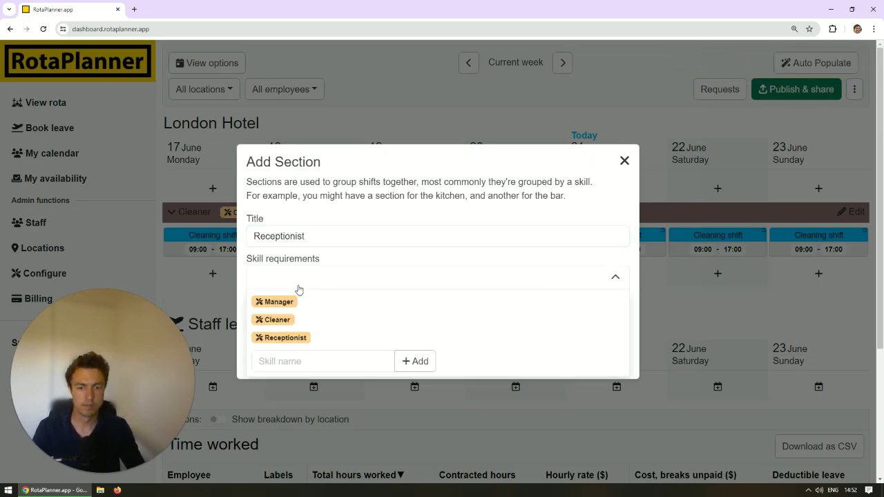
{"action": "left_click", "coordinate": [295, 338]}
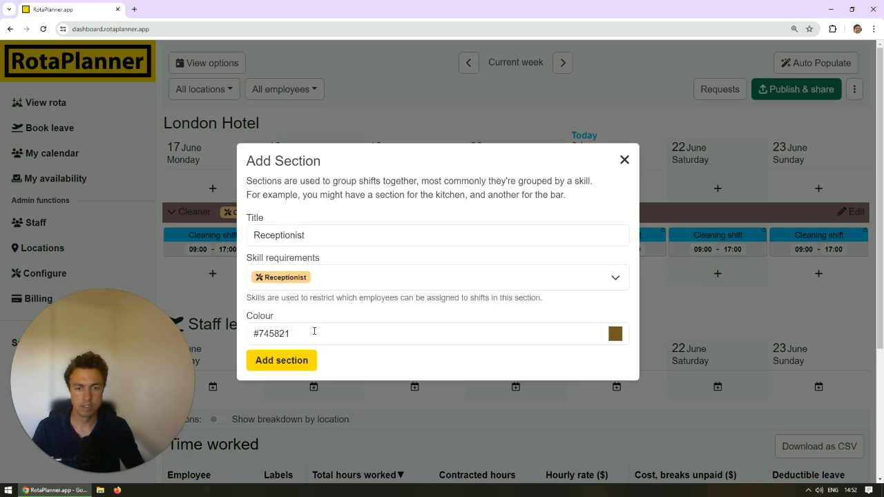
{"action": "left_click", "coordinate": [286, 364]}
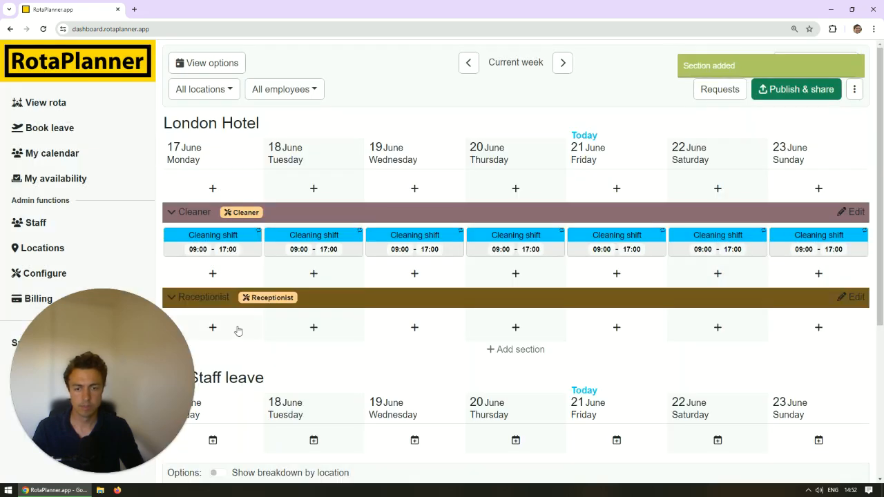
Add a purple 09:00–17:00 shift titled "Receptionist" to the Receptionist section from Monday 17 June, recurring every weekday.
{"action": "left_click", "coordinate": [230, 331]}
{"action": "left_click", "coordinate": [296, 174]}
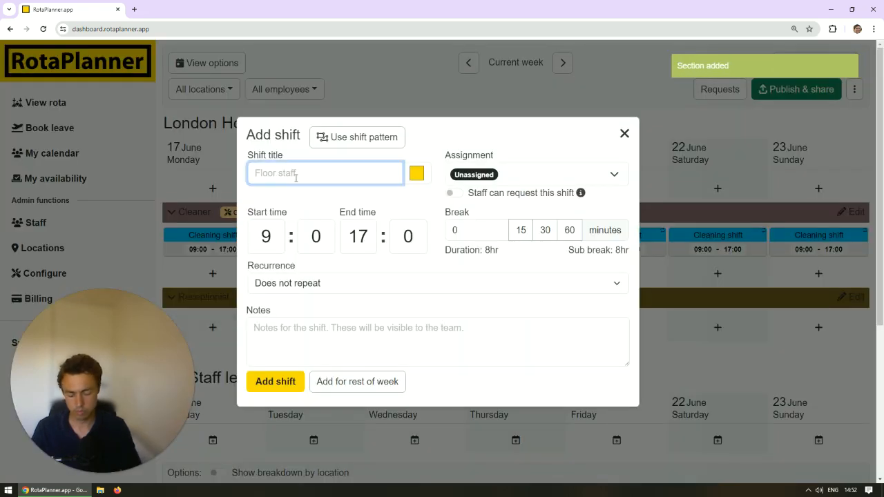
{"action": "type", "text": "Receptionist"}
{"action": "left_click", "coordinate": [416, 174]}
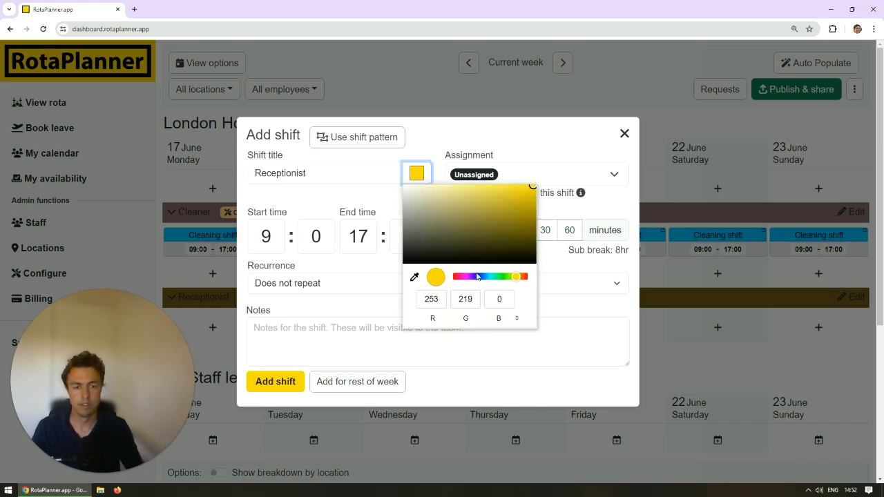
{"action": "left_click", "coordinate": [470, 277]}
{"action": "left_click", "coordinate": [315, 283]}
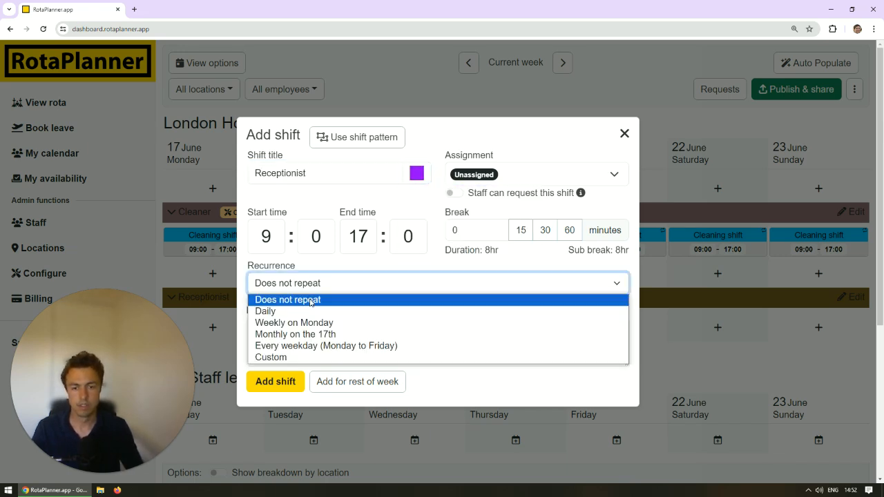
{"action": "left_click", "coordinate": [305, 345]}
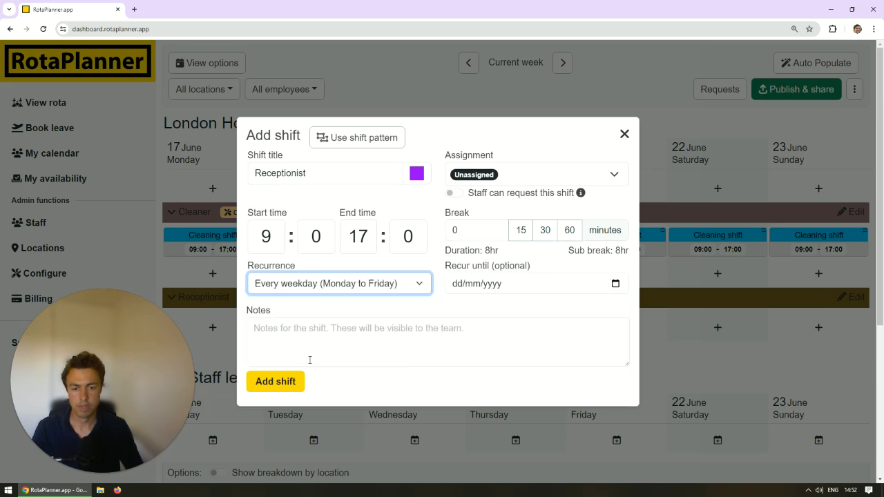
{"action": "left_click", "coordinate": [288, 381]}
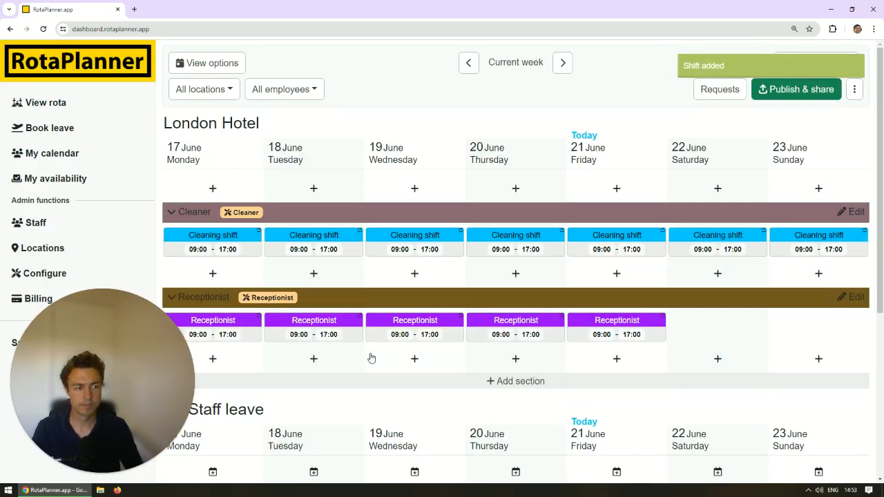
Assign the Cleaner skill to the first employee in the staff list and return to the list.
{"action": "scroll", "coordinate": [304, 307], "scroll_direction": "down", "scroll_amount": 1}
{"action": "scroll", "coordinate": [207, 270], "scroll_direction": "up", "scroll_amount": 1}
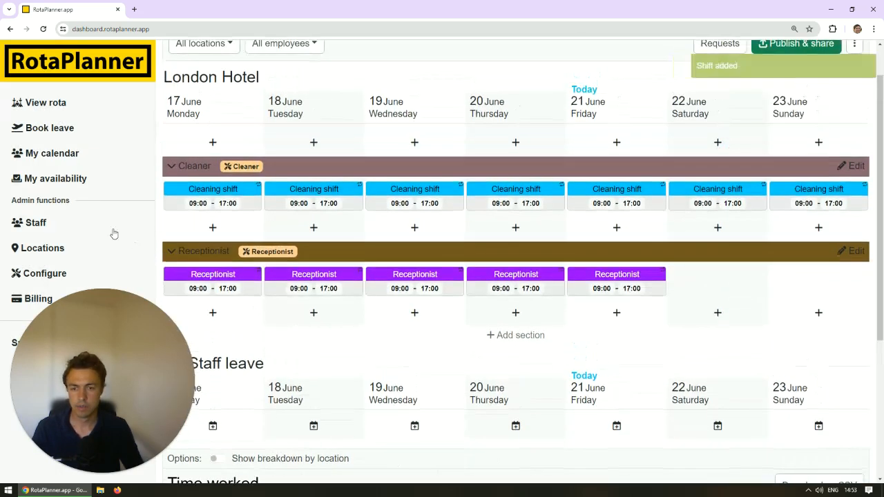
{"action": "left_click", "coordinate": [45, 223]}
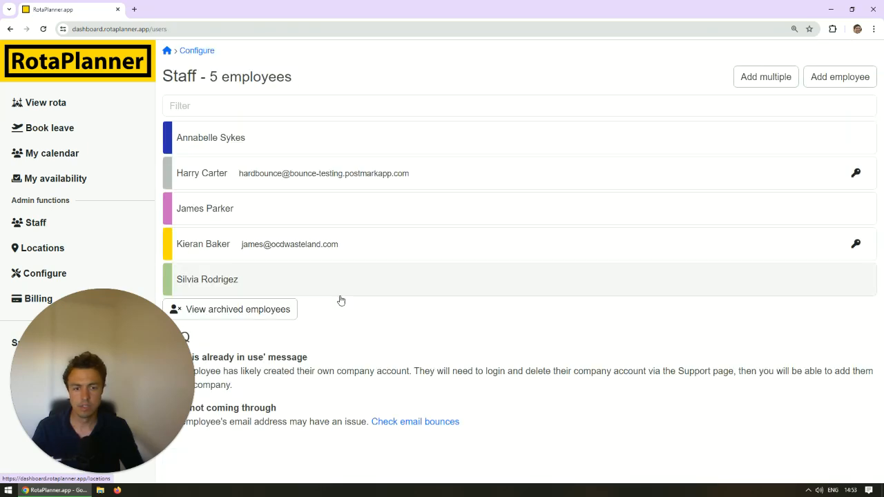
{"action": "left_click", "coordinate": [267, 153]}
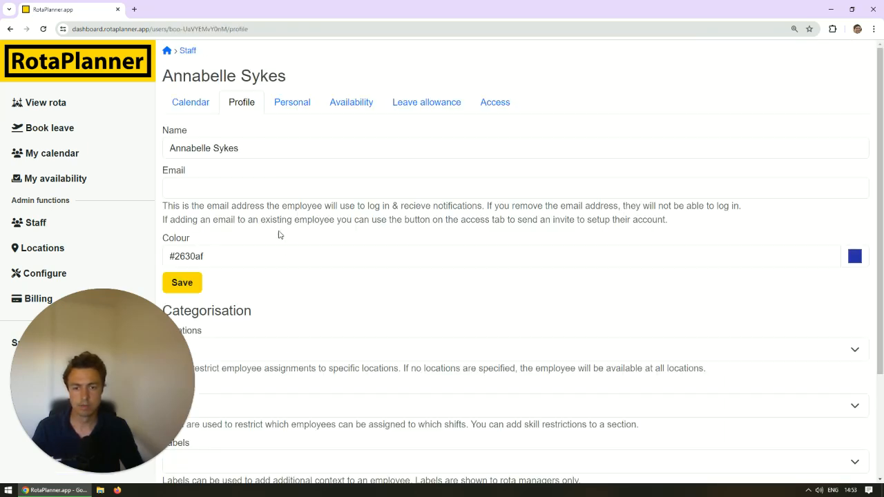
{"action": "scroll", "coordinate": [256, 276], "scroll_direction": "down", "scroll_amount": 2}
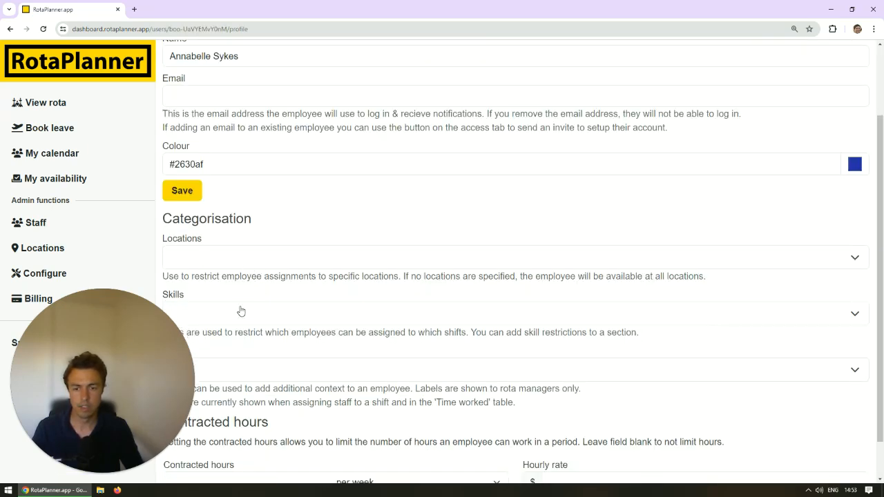
{"action": "left_click", "coordinate": [242, 315]}
{"action": "scroll", "coordinate": [238, 316], "scroll_direction": "down", "scroll_amount": 1}
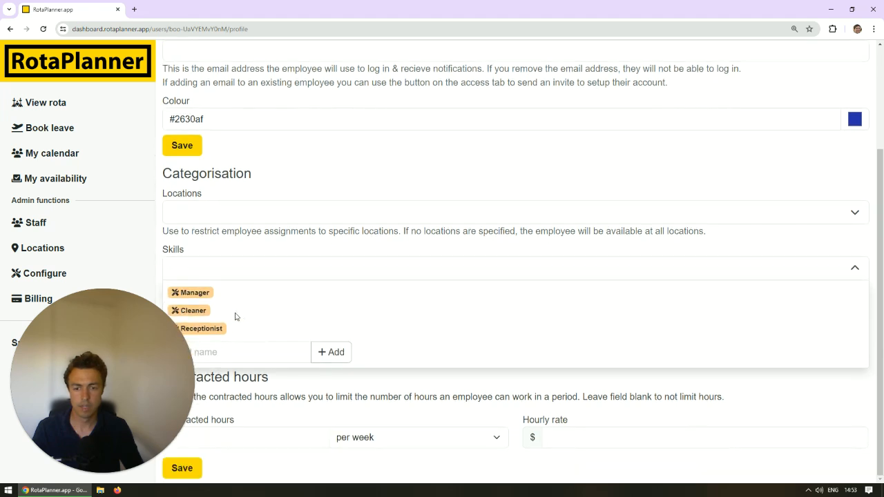
{"action": "left_click", "coordinate": [207, 312]}
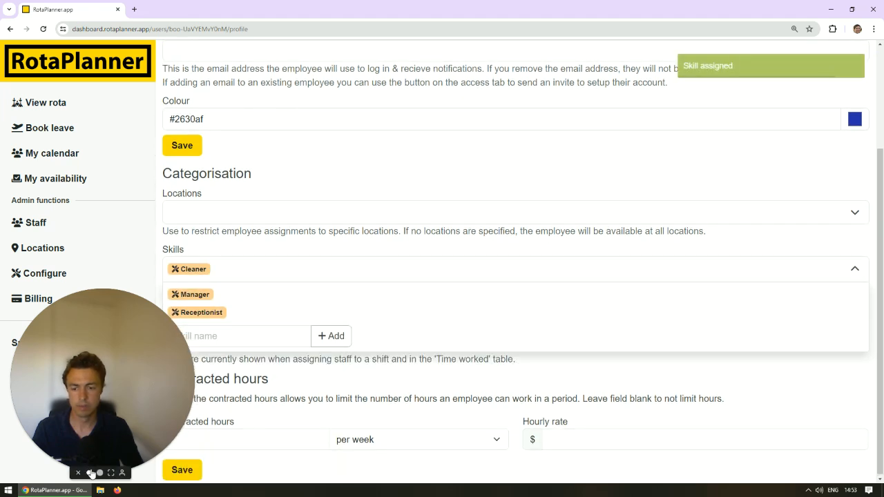
{"action": "left_click", "coordinate": [89, 473]}
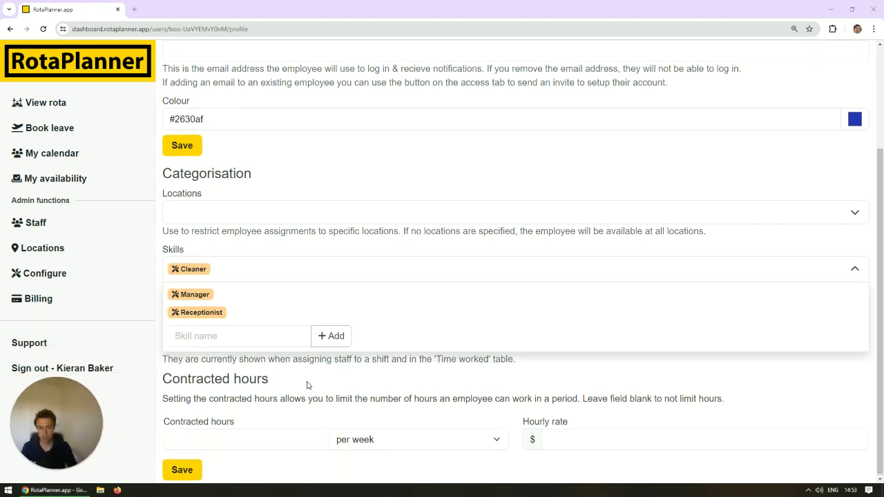
{"action": "left_click", "coordinate": [161, 206]}
{"action": "scroll", "coordinate": [179, 166], "scroll_direction": "up", "scroll_amount": 3}
{"action": "left_click", "coordinate": [188, 50]}
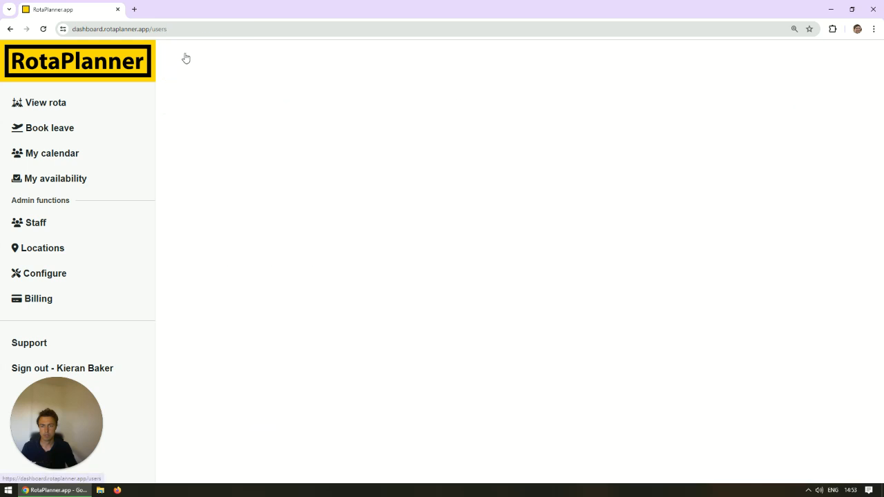
Assign the Cleaner skill to the third employee in the staff list, marked in pink.
{"action": "left_click", "coordinate": [244, 224]}
{"action": "scroll", "coordinate": [228, 359], "scroll_direction": "down", "scroll_amount": 3}
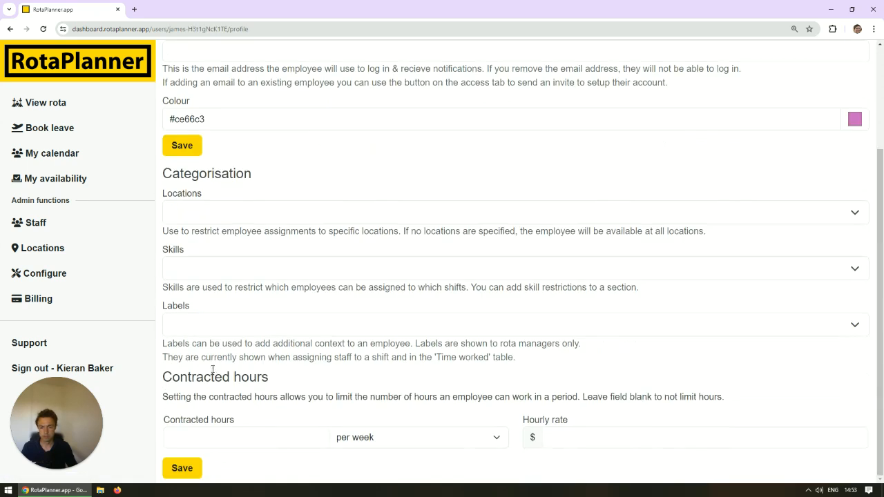
{"action": "left_click", "coordinate": [207, 324]}
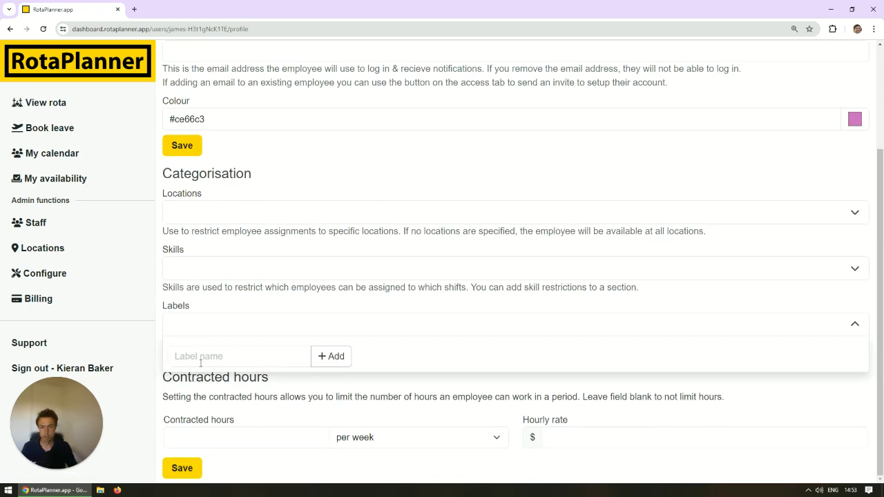
{"action": "left_click", "coordinate": [213, 274]}
{"action": "left_click", "coordinate": [200, 312]}
{"action": "scroll", "coordinate": [214, 293], "scroll_direction": "up", "scroll_amount": 3}
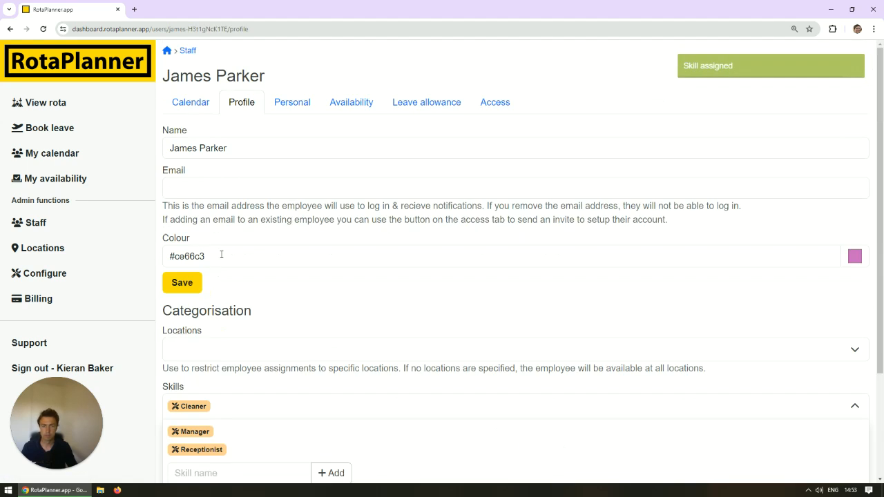
{"action": "key", "text": "alt+Left"}
Assign the Receptionist skill to the last employee in the staff list, marked in green.
{"action": "left_click", "coordinate": [239, 314]}
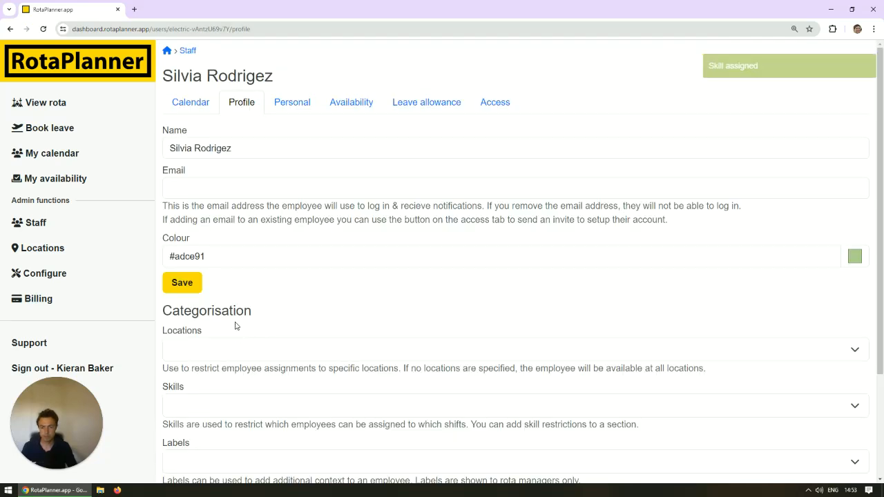
{"action": "scroll", "coordinate": [205, 405], "scroll_direction": "down", "scroll_amount": 1}
{"action": "left_click", "coordinate": [215, 361]}
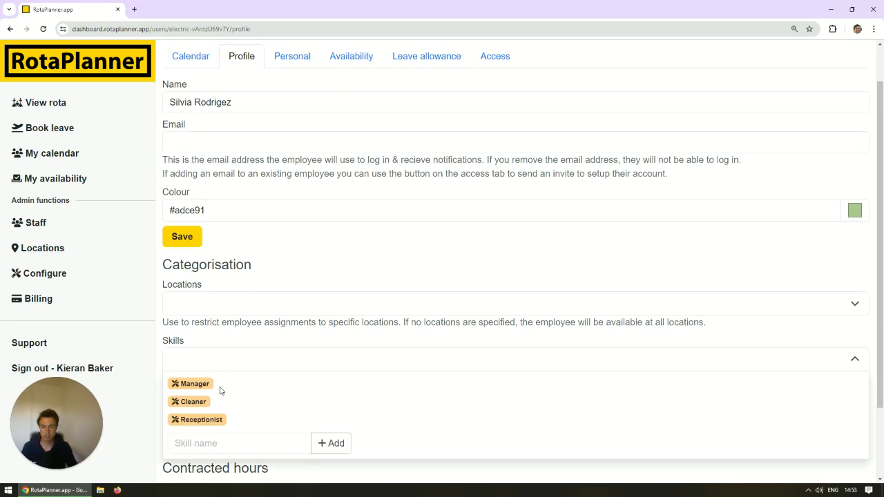
{"action": "left_click", "coordinate": [201, 419]}
{"action": "scroll", "coordinate": [269, 337], "scroll_direction": "up", "scroll_amount": 1}
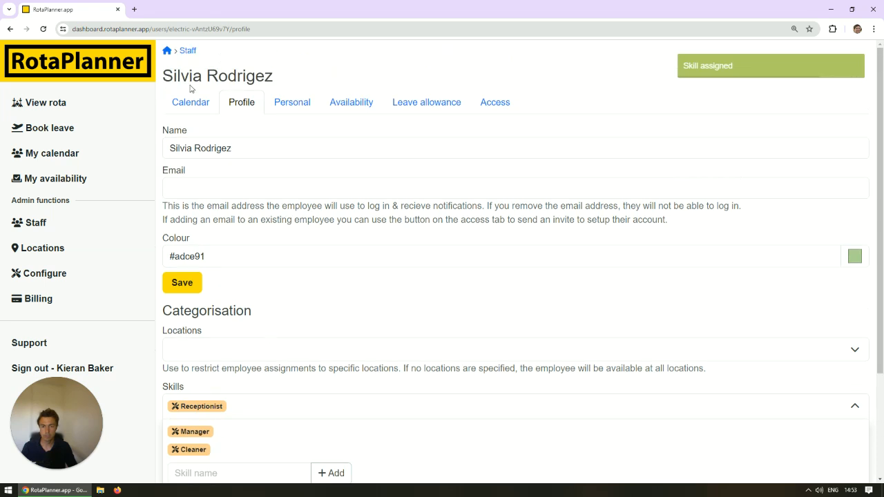
{"action": "left_click", "coordinate": [187, 51]}
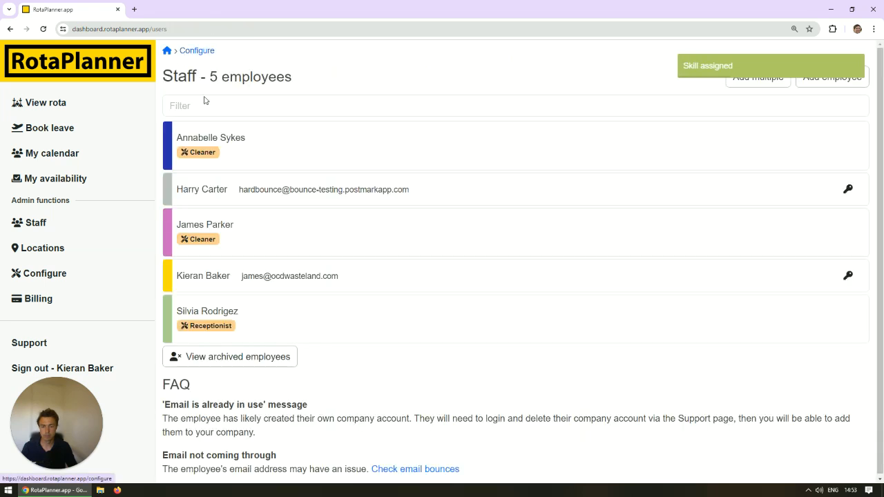
Assign the Receptionist skill to the second employee in the staff list, marked in grey, and return to the rota.
{"action": "left_click", "coordinate": [242, 203]}
{"action": "scroll", "coordinate": [221, 354], "scroll_direction": "down", "scroll_amount": 2}
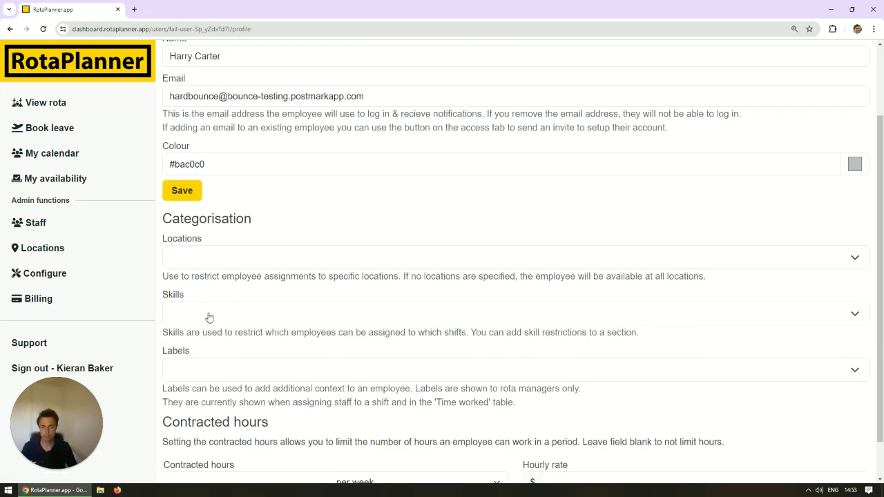
{"action": "left_click", "coordinate": [210, 317]}
{"action": "left_click", "coordinate": [199, 374]}
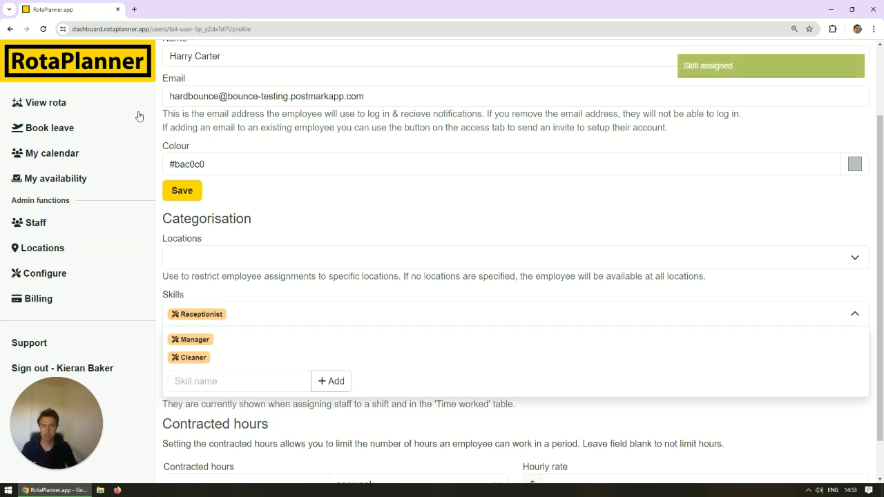
{"action": "left_click", "coordinate": [116, 71]}
{"action": "scroll", "coordinate": [325, 276], "scroll_direction": "up", "scroll_amount": 2}
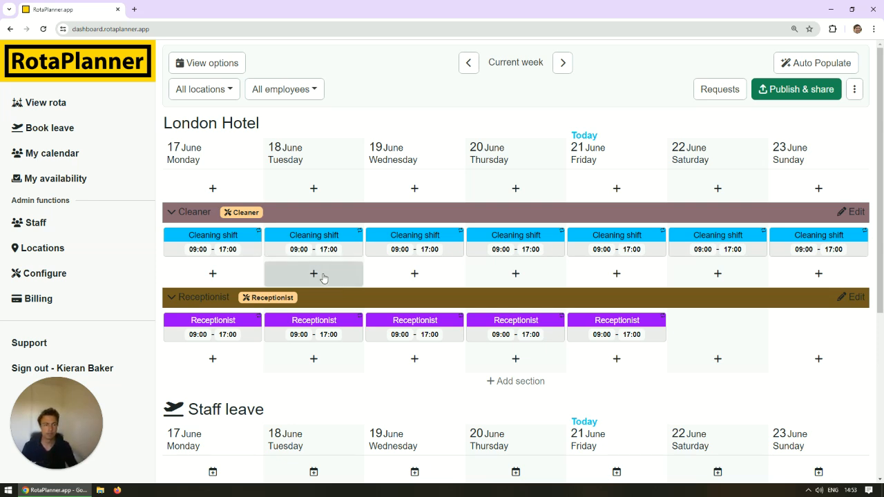
Run Auto Populate to assign staff to all empty shifts in the current week.
{"action": "left_click", "coordinate": [811, 63]}
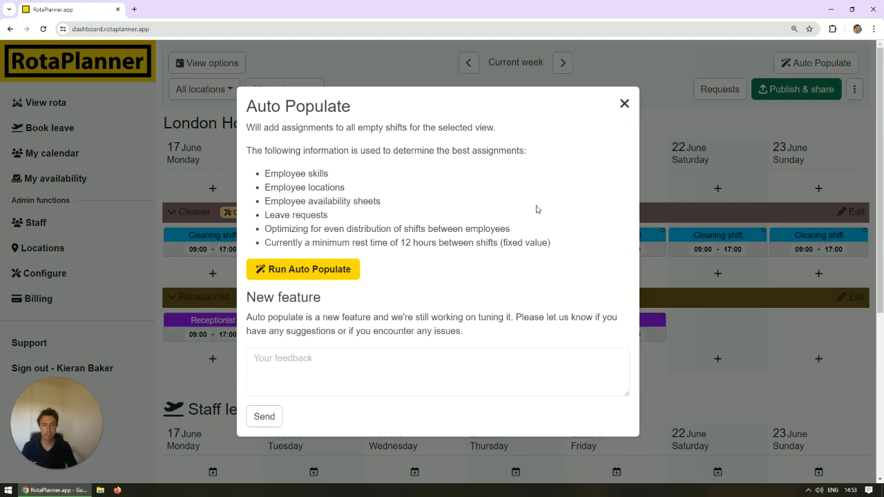
{"action": "left_click", "coordinate": [316, 271]}
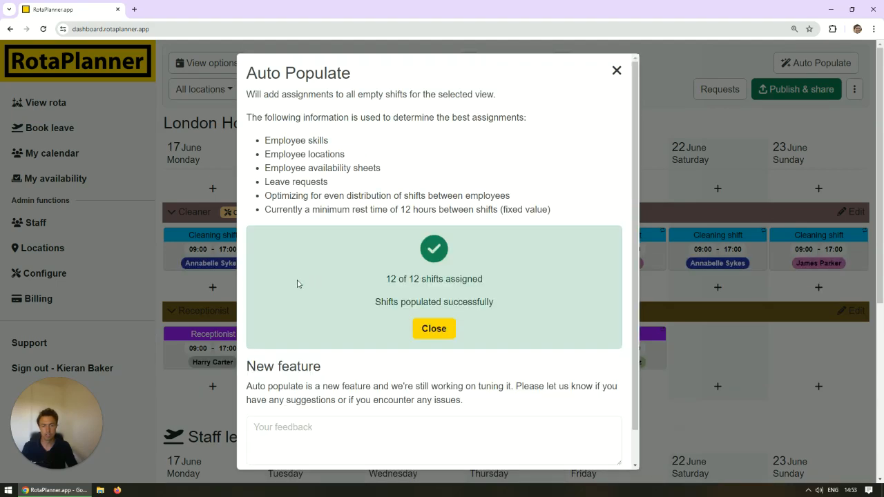
{"action": "left_click", "coordinate": [434, 329]}
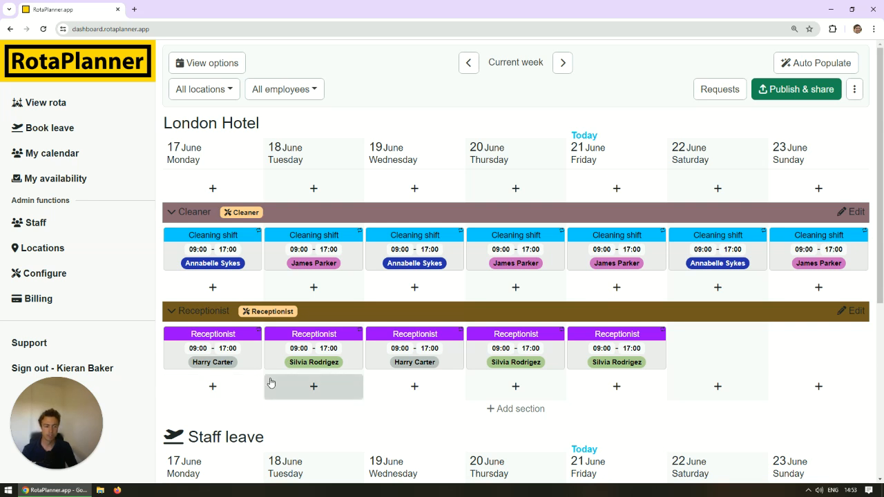
Review the information Auto Populate uses to determine the best assignments, and close its dialog.
{"action": "left_click", "coordinate": [809, 63]}
{"action": "left_click_drag", "start_coordinate": [312, 233], "coordinate": [296, 201]}
{"action": "left_click", "coordinate": [305, 221]}
{"action": "left_click", "coordinate": [214, 244]}
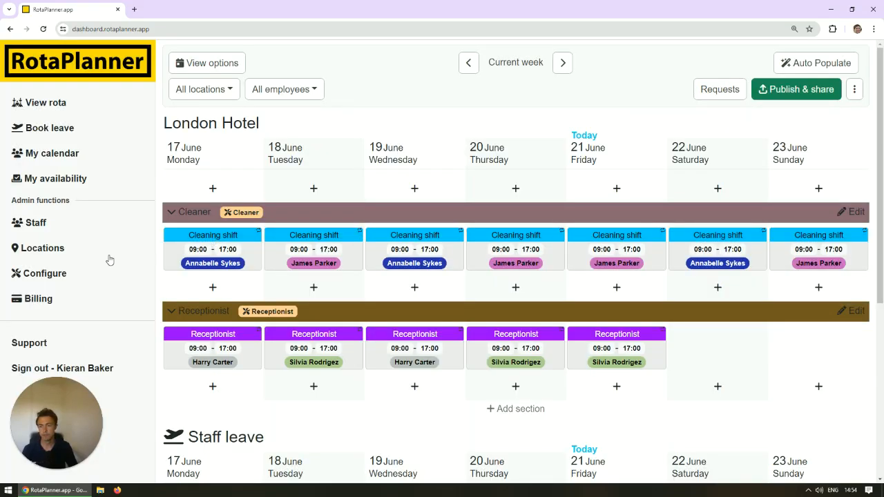
Restrict the third employee in the staff list, marked in pink, to the London Hotel location.
{"action": "left_click", "coordinate": [63, 249]}
{"action": "left_click", "coordinate": [69, 228]}
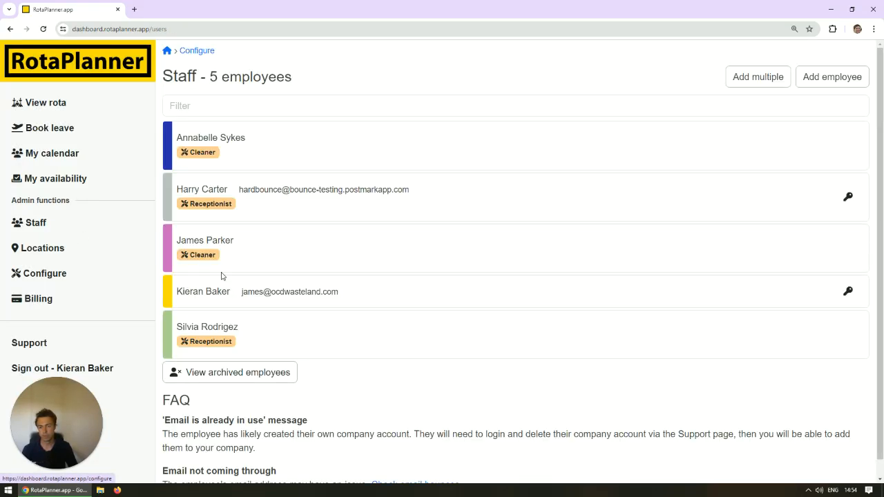
{"action": "left_click", "coordinate": [245, 261]}
{"action": "left_click", "coordinate": [231, 352]}
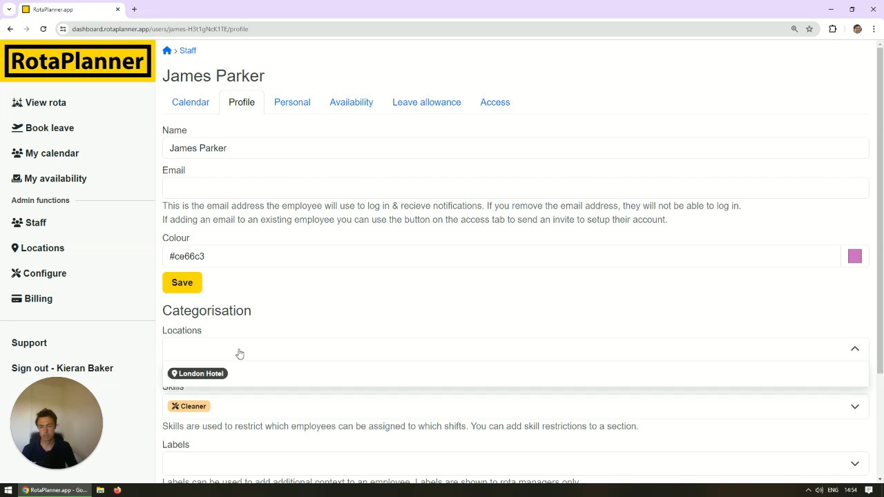
{"action": "left_click", "coordinate": [216, 377]}
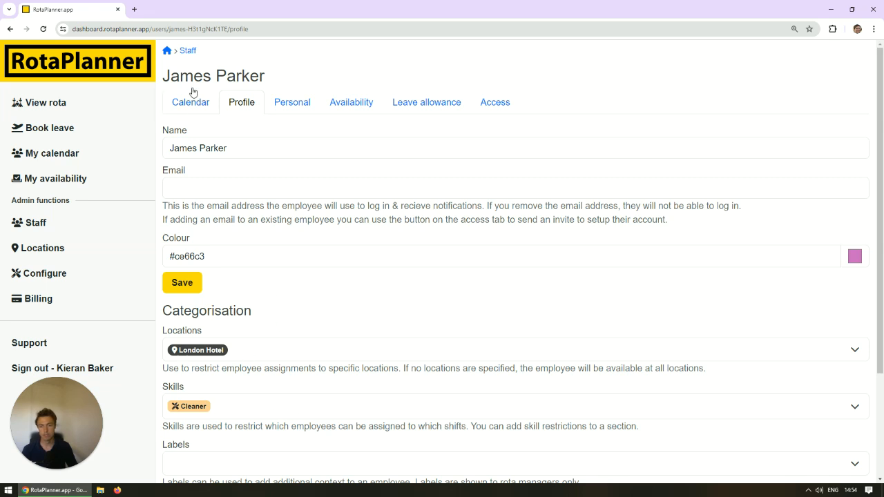
{"action": "key", "text": "alt+Left"}
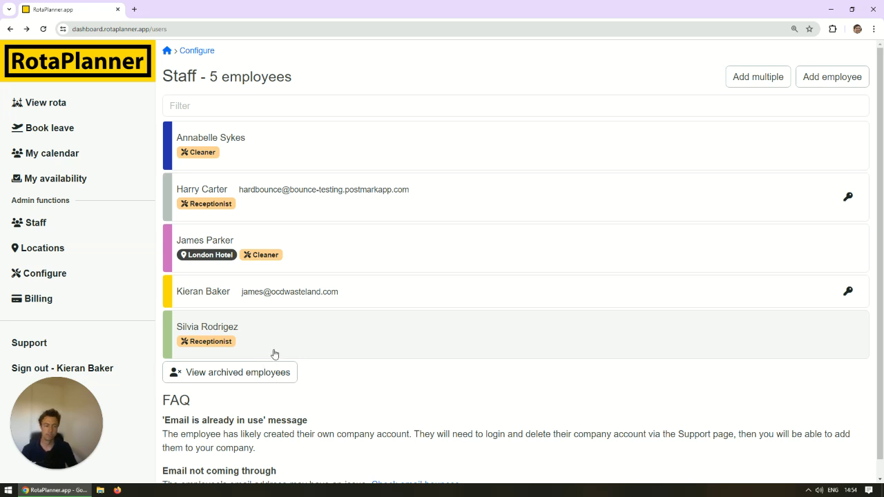
Examine the grey-marked receptionist's availability sheet for 17–23 June and the company configuration page, and return to the sheet.
{"action": "left_click", "coordinate": [267, 211]}
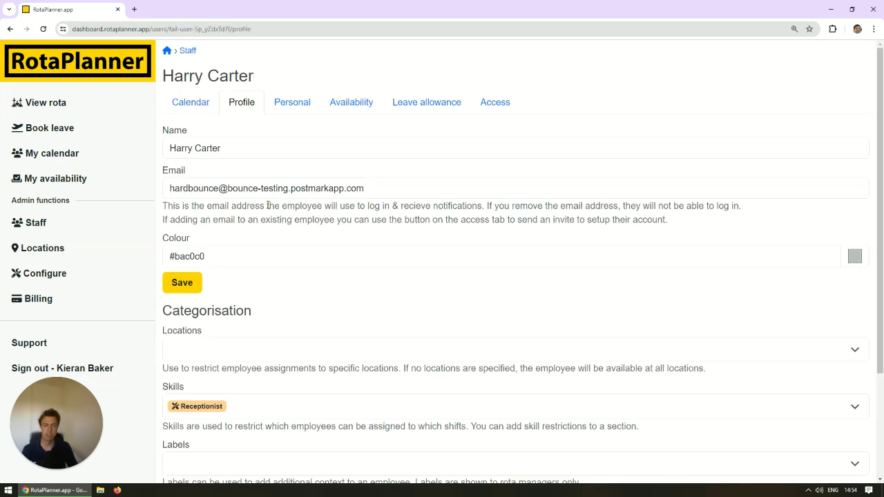
{"action": "left_click", "coordinate": [335, 104]}
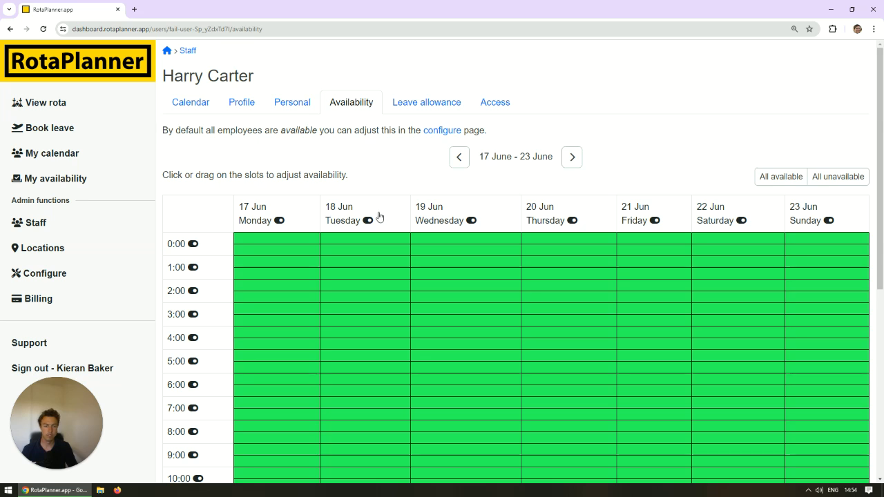
{"action": "scroll", "coordinate": [379, 214], "scroll_direction": "down", "scroll_amount": 2}
{"action": "scroll", "coordinate": [372, 226], "scroll_direction": "up", "scroll_amount": 1}
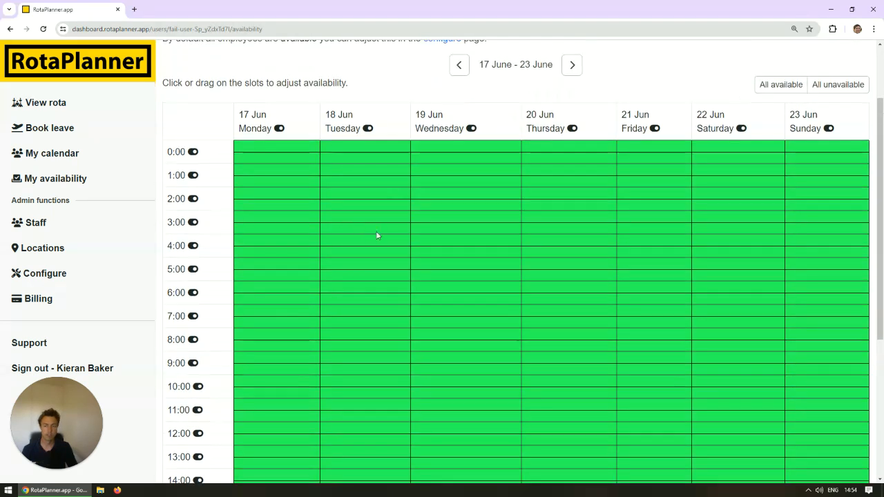
{"action": "left_click", "coordinate": [55, 278]}
{"action": "left_click", "coordinate": [556, 262]}
{"action": "left_click", "coordinate": [557, 261]}
{"action": "key", "text": "alt+Left"}
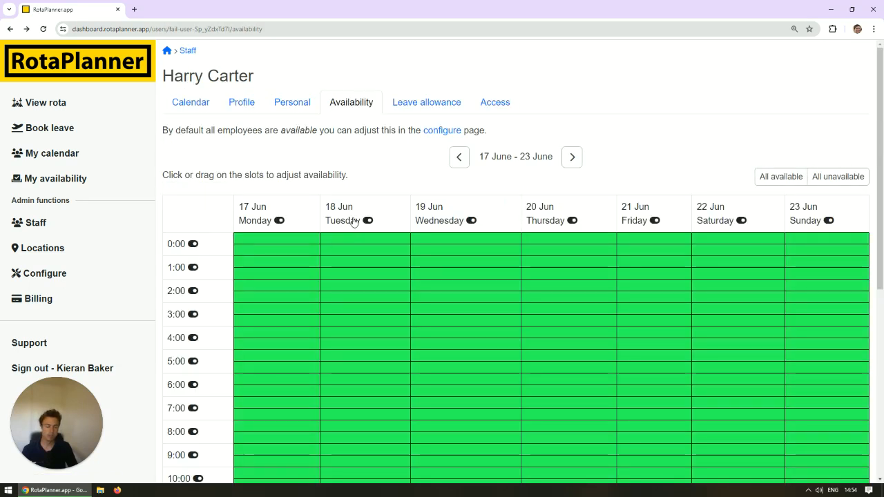
Mark the employee unavailable for all of Wednesday 19 June, and restore that day to available.
{"action": "left_click", "coordinate": [469, 221]}
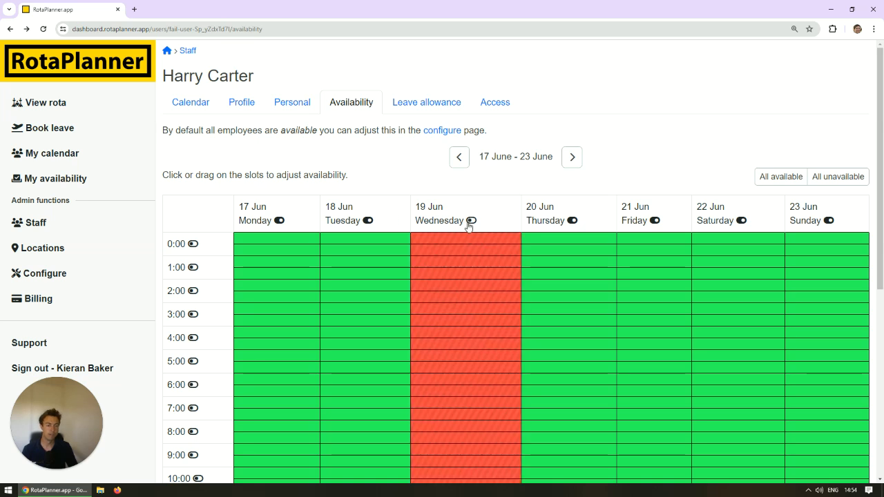
{"action": "left_click", "coordinate": [388, 223]}
{"action": "left_click", "coordinate": [387, 223]}
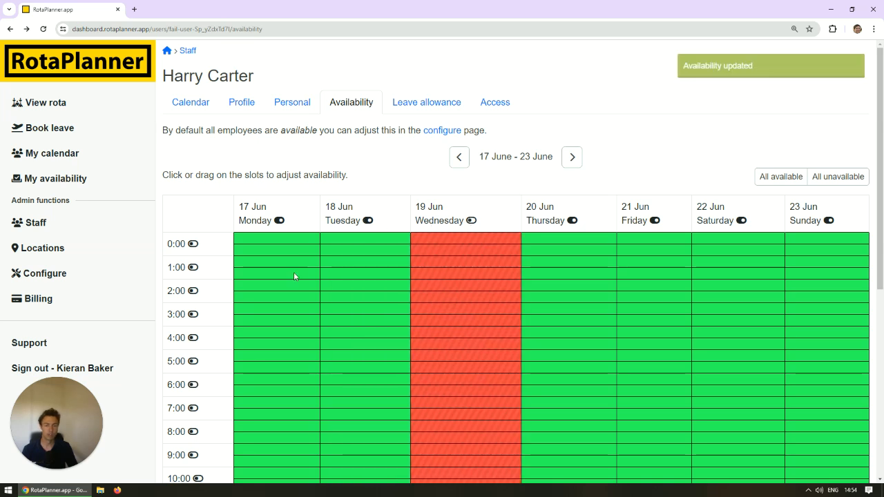
{"action": "left_click", "coordinate": [450, 212]}
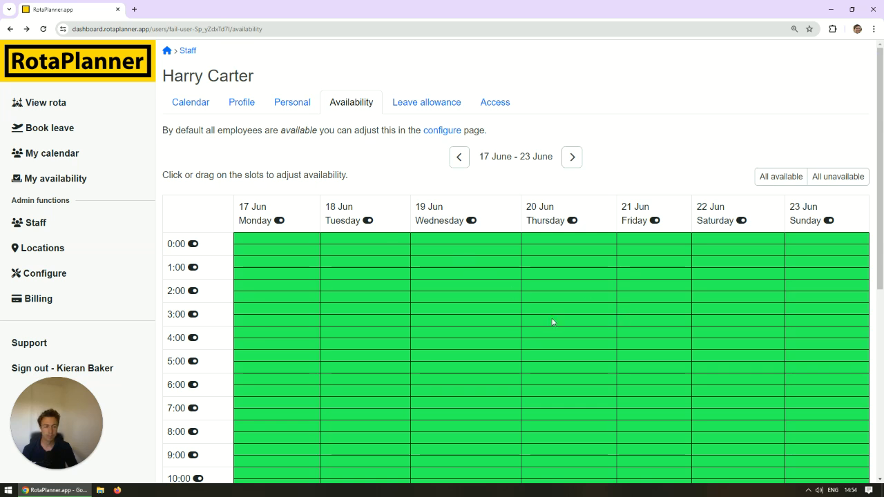
Return to the current week's rota and look over the assigned shifts, Staff leave section and Time worked table.
{"action": "left_click", "coordinate": [98, 77]}
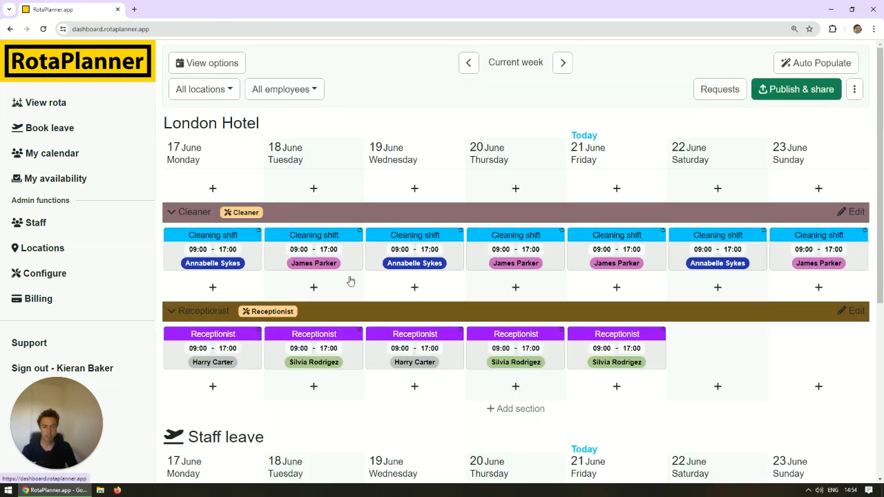
{"action": "scroll", "coordinate": [350, 280], "scroll_direction": "down", "scroll_amount": 4}
{"action": "scroll", "coordinate": [310, 210], "scroll_direction": "up", "scroll_amount": 2}
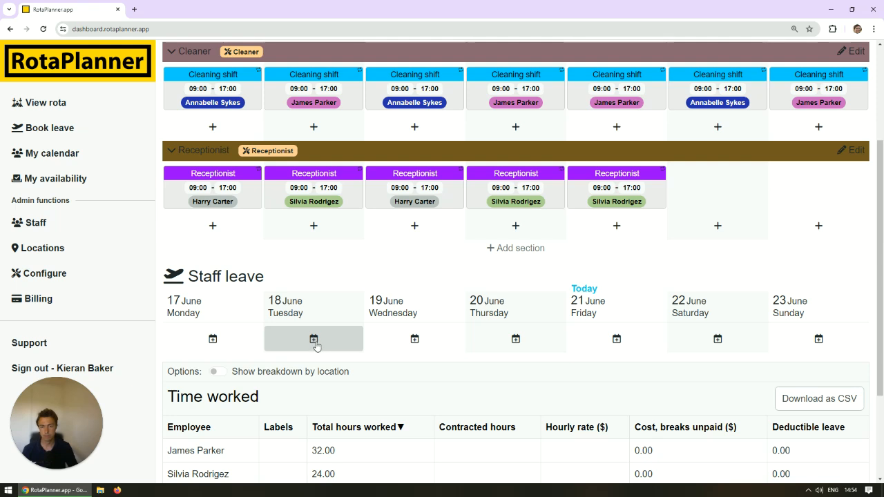
{"action": "scroll", "coordinate": [318, 345], "scroll_direction": "up", "scroll_amount": 2}
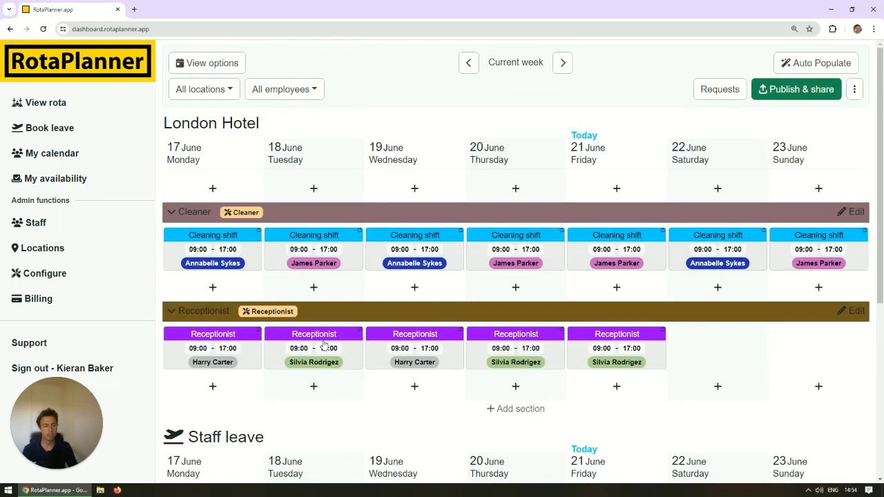